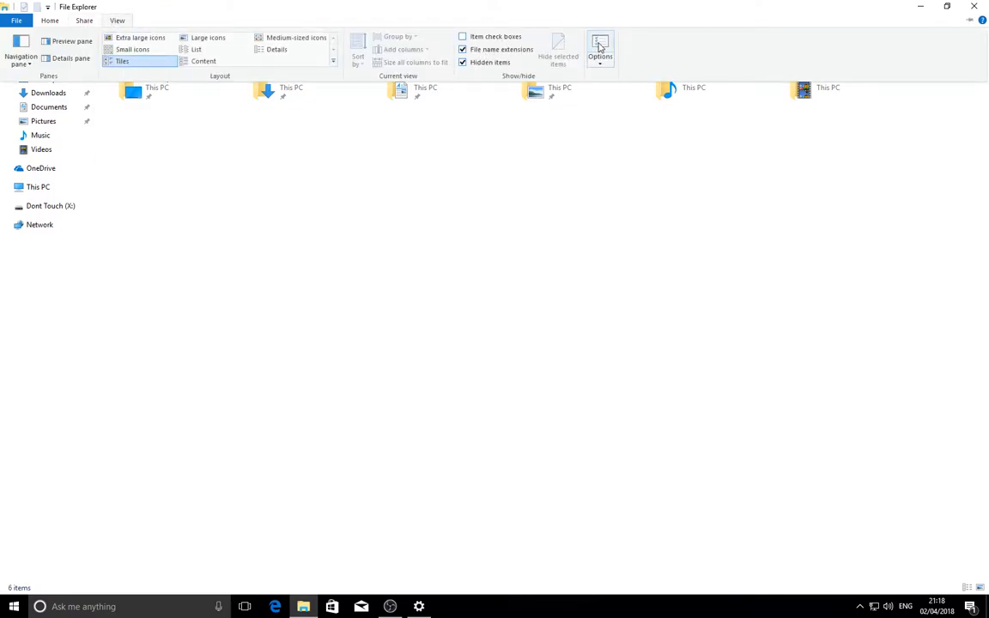
- In the folder options' advanced view settings, show hidden files, folders and drives, and stop hiding extensions for known file types
click(599, 44)
drag(95, 66, 293, 81)
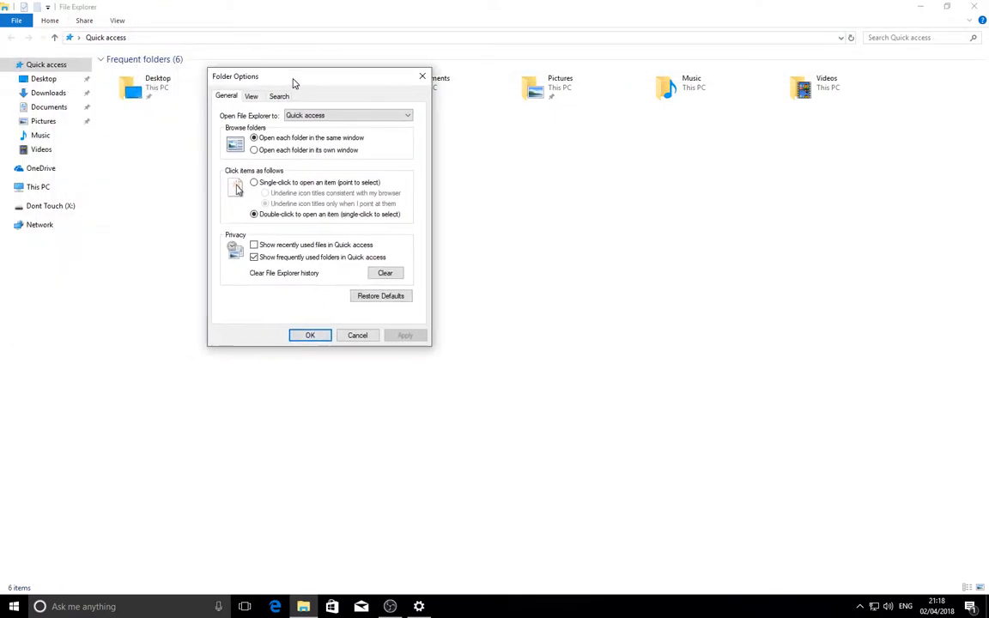
click(251, 96)
click(283, 251)
click(284, 260)
click(278, 279)
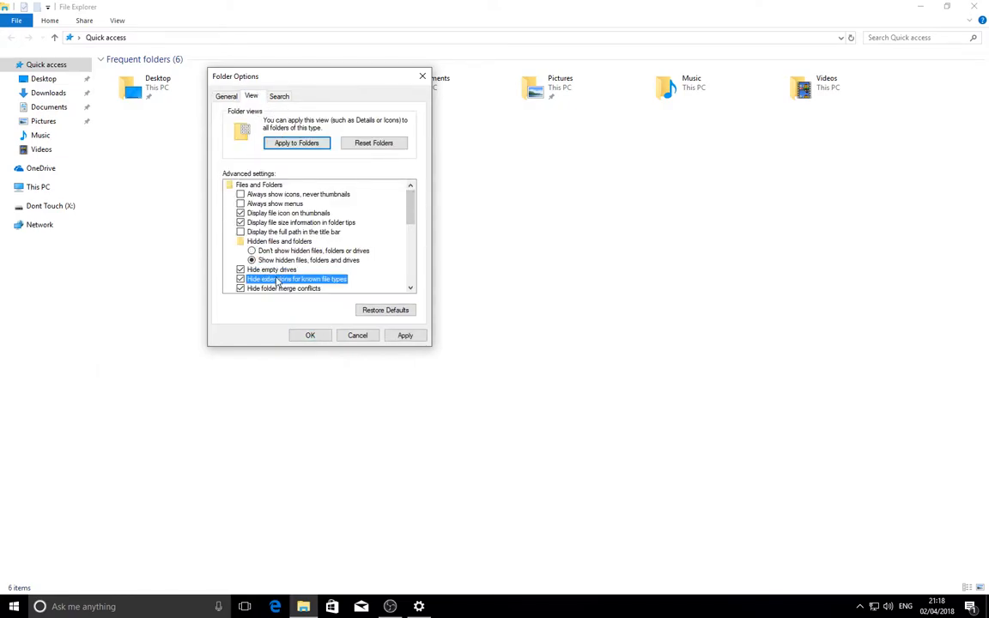
- Stop hiding protected operating system files, accept the warning, and save the folder options
scroll(367, 210, down, 2)
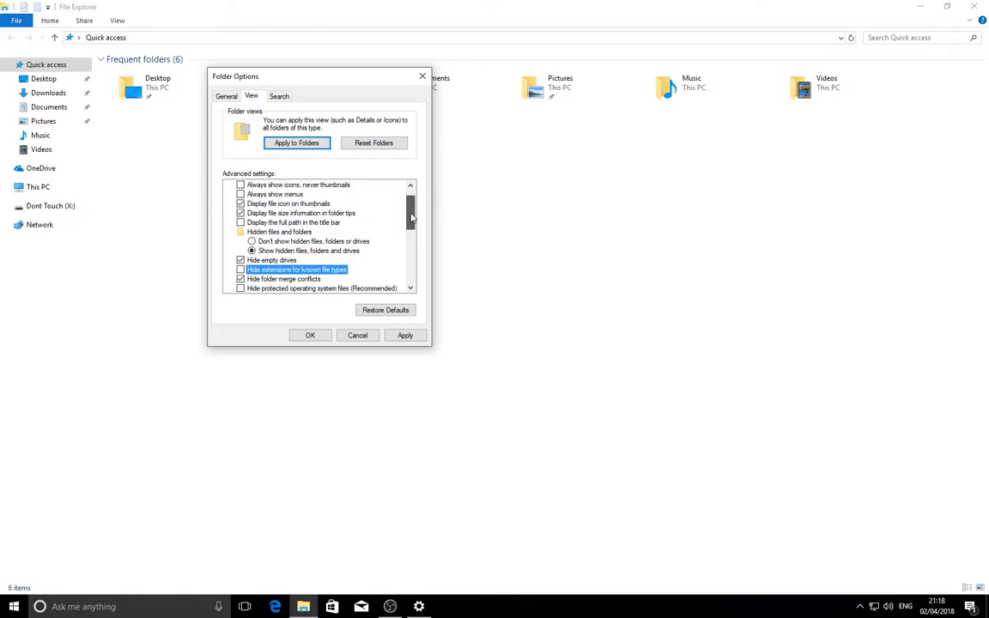
click(365, 251)
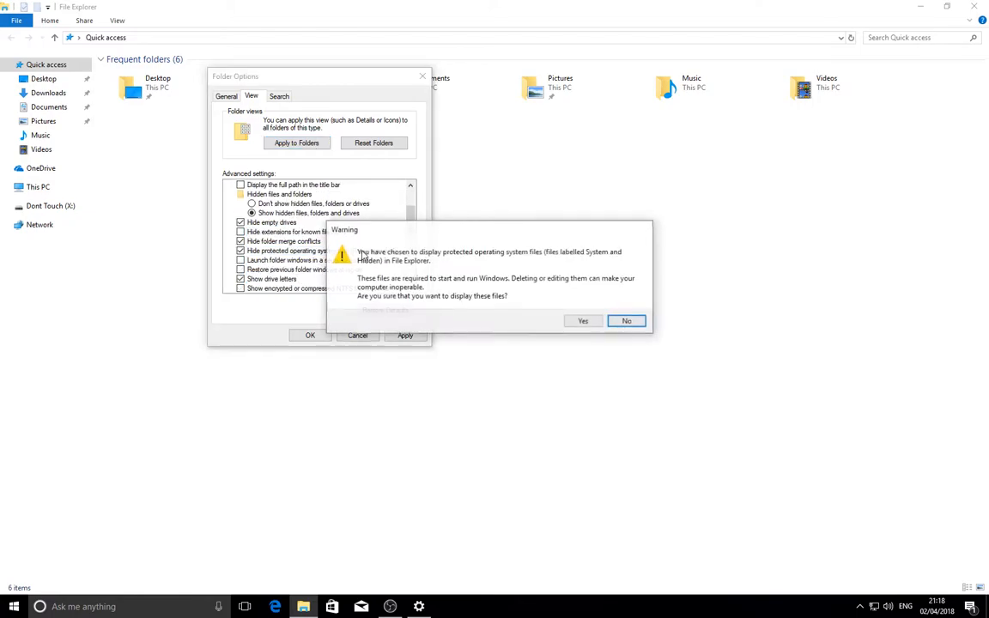
click(582, 322)
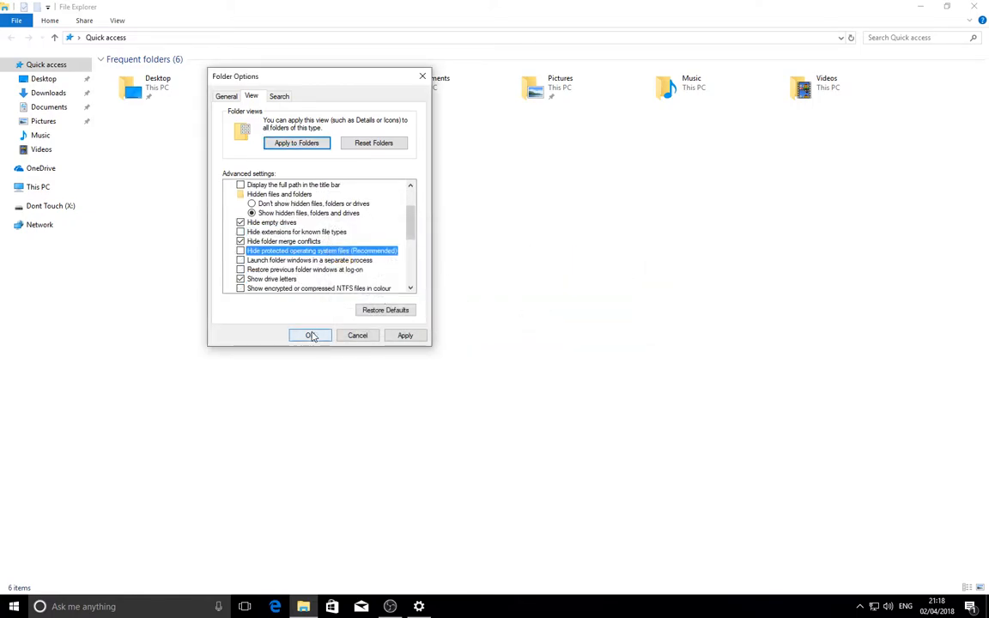
click(310, 335)
- Refresh and close the File Explorer window, and minimise the OBS window to clear the desktop
right_click(317, 185)
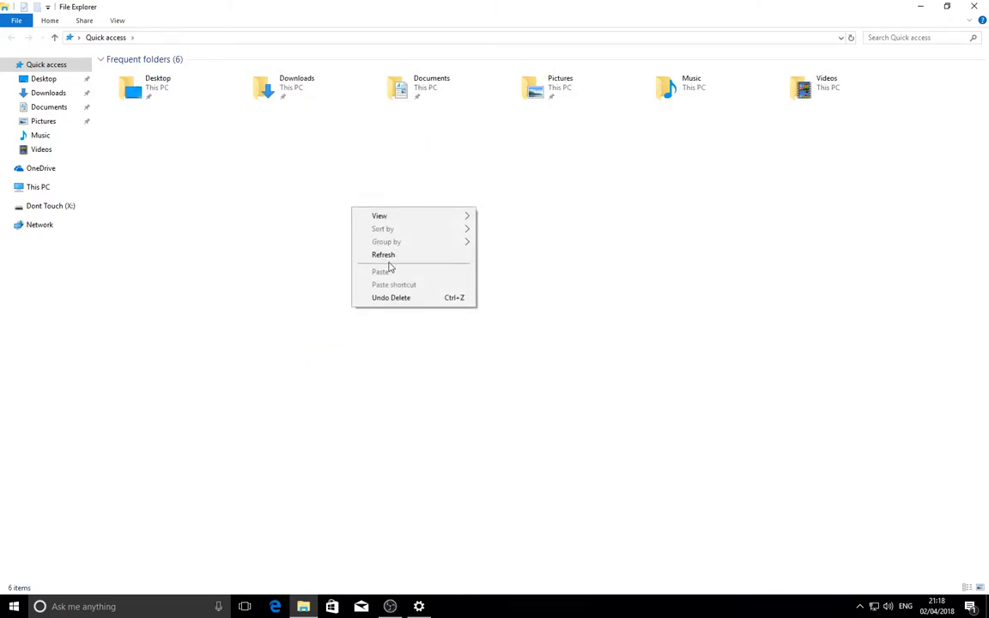
click(352, 232)
click(975, 6)
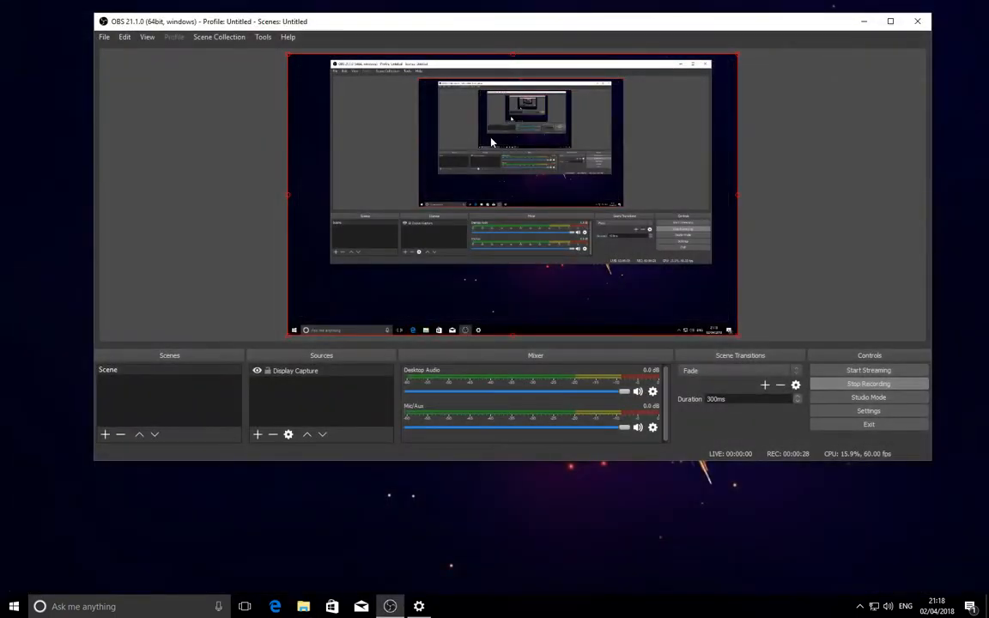
click(862, 21)
- Switch to Microsoft Edge, look up someonewhocares, and open the hosts page of someonewhocares.org
click(275, 606)
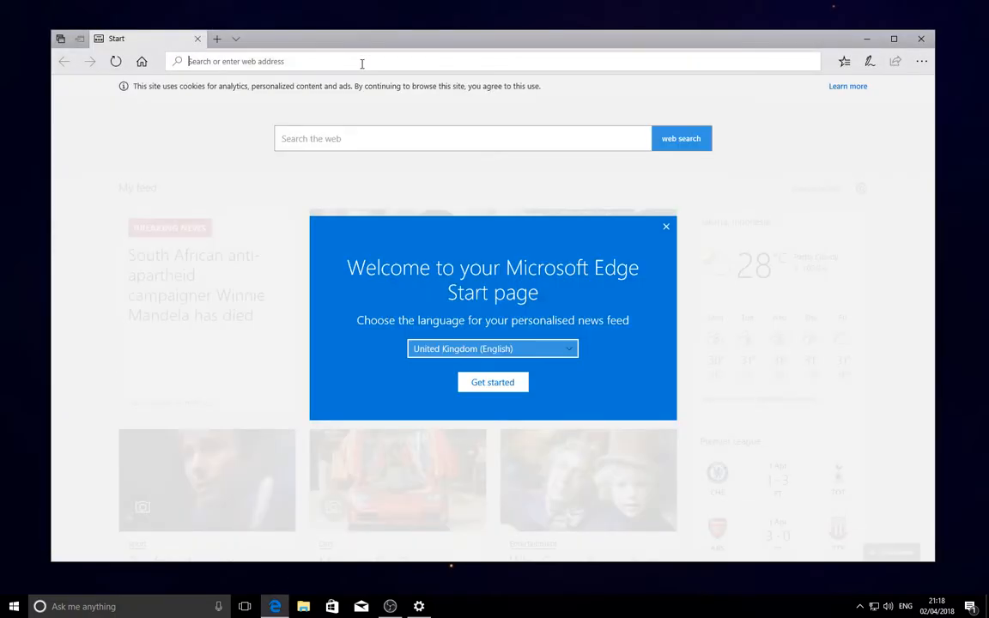
text(some)
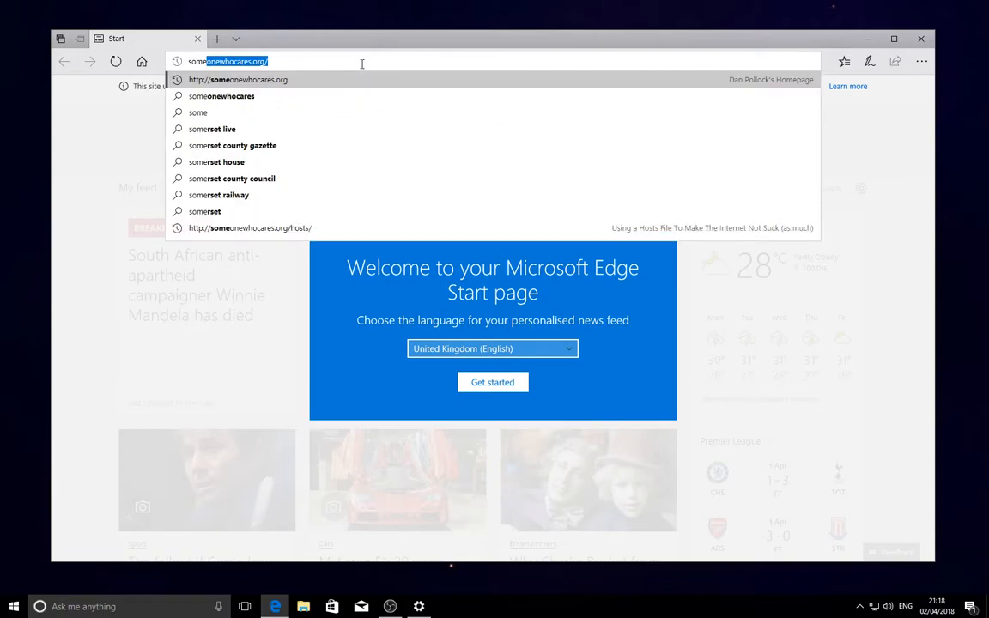
text(onewhocares.)
key(Return)
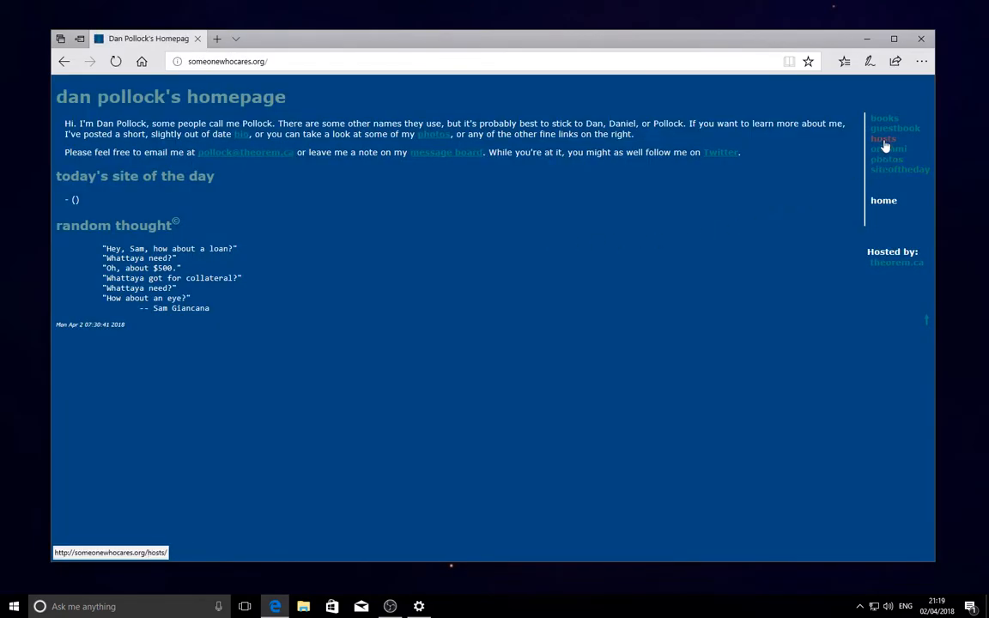
click(883, 144)
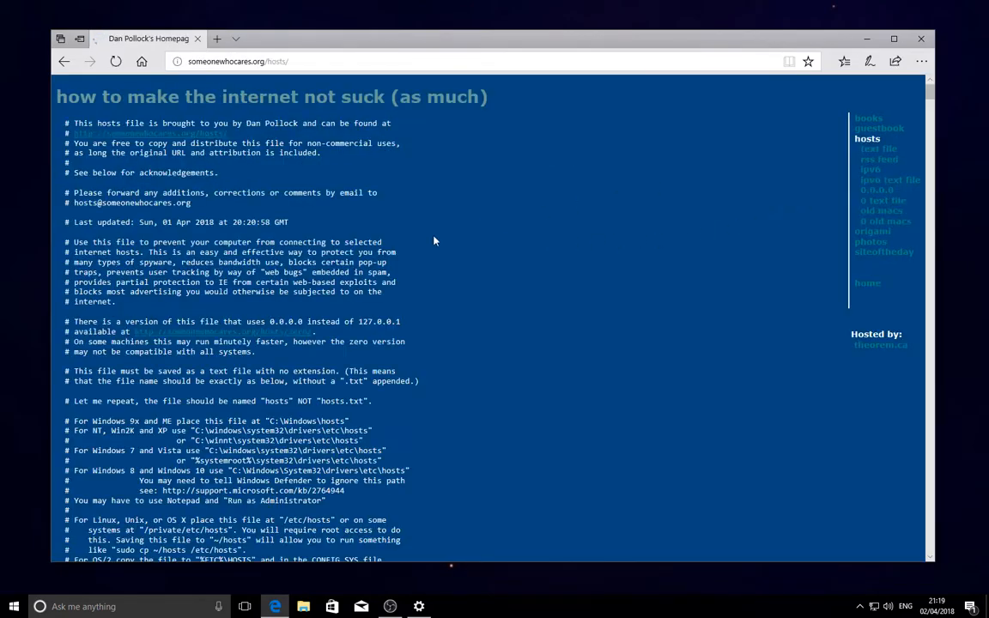
- Download the text file version of the hosts list from the page and save it
drag(159, 154, 282, 214)
click(605, 233)
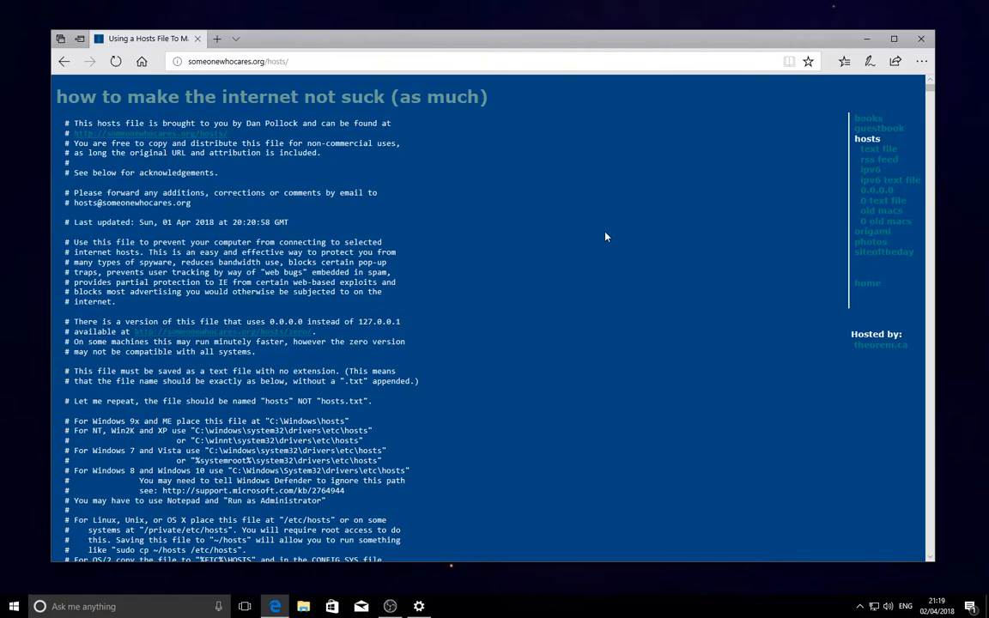
click(893, 155)
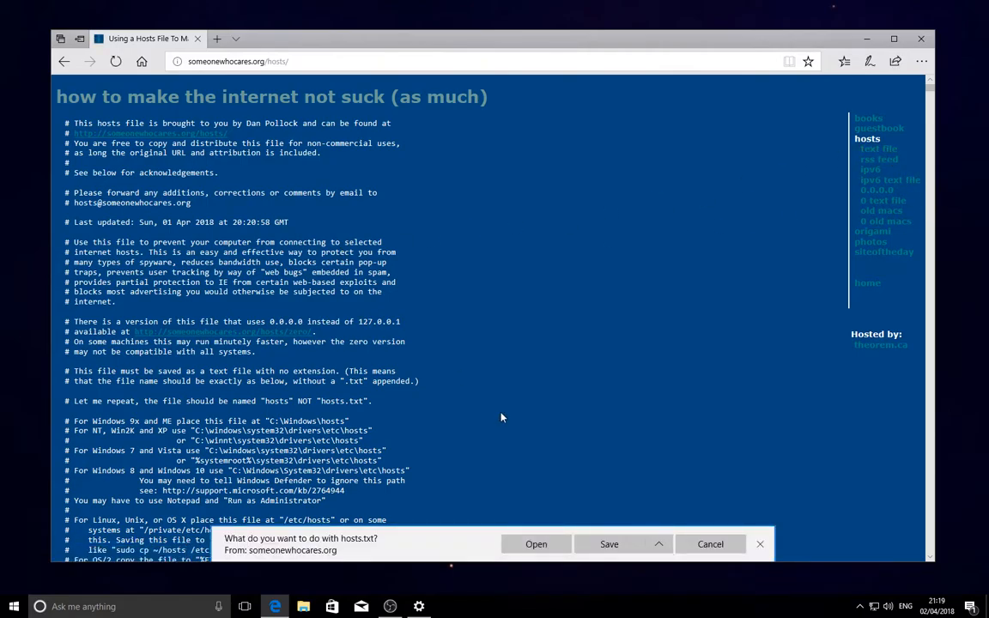
click(610, 545)
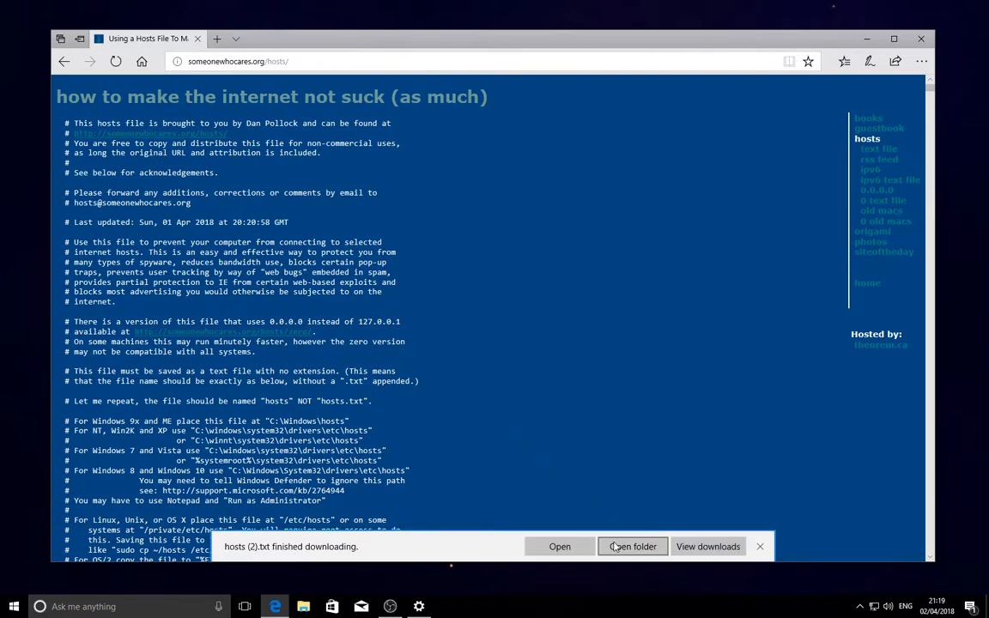
- Preview the downloaded hosts text in Notepad, including hosts.txt from the past downloads, close it, and open the Downloads folder
click(561, 546)
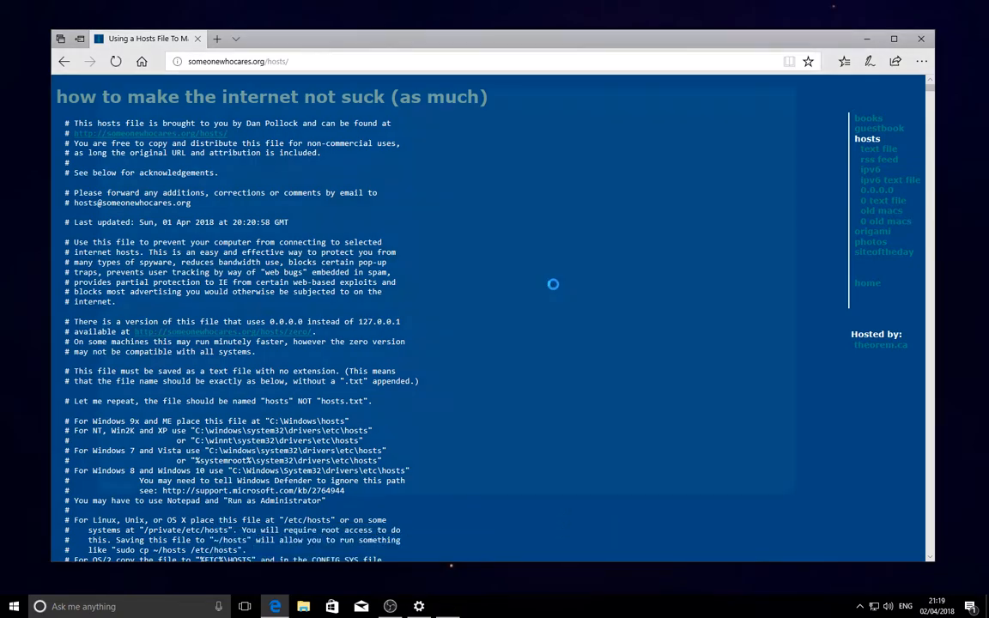
click(799, 85)
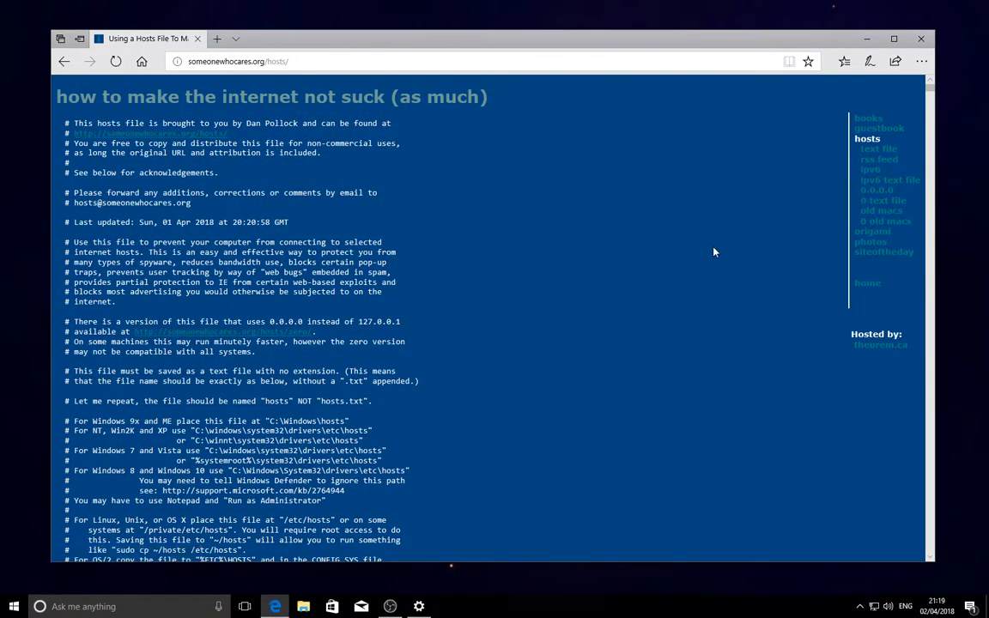
key(ctrl+j)
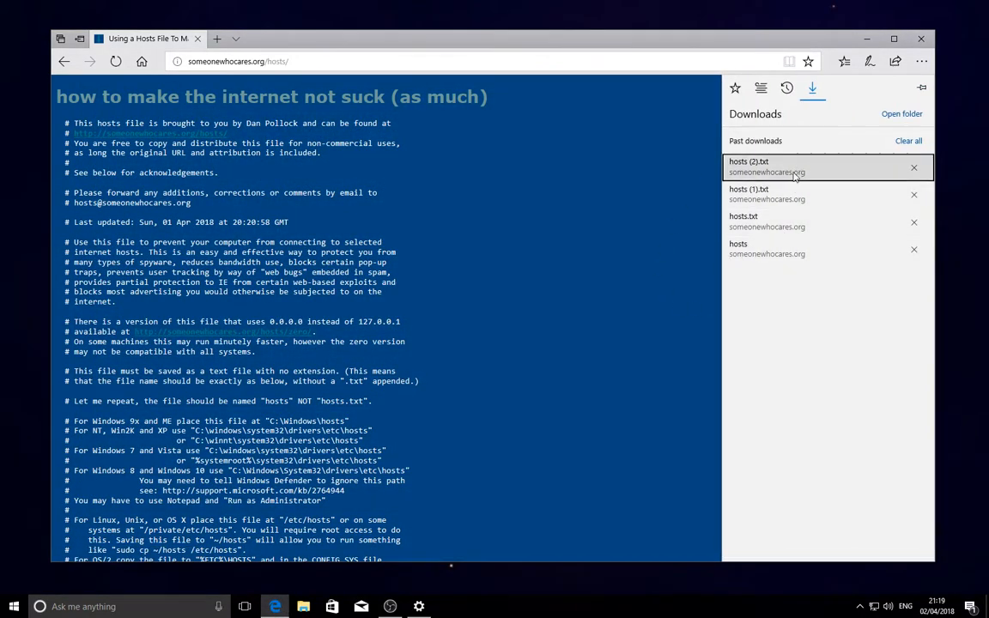
click(806, 221)
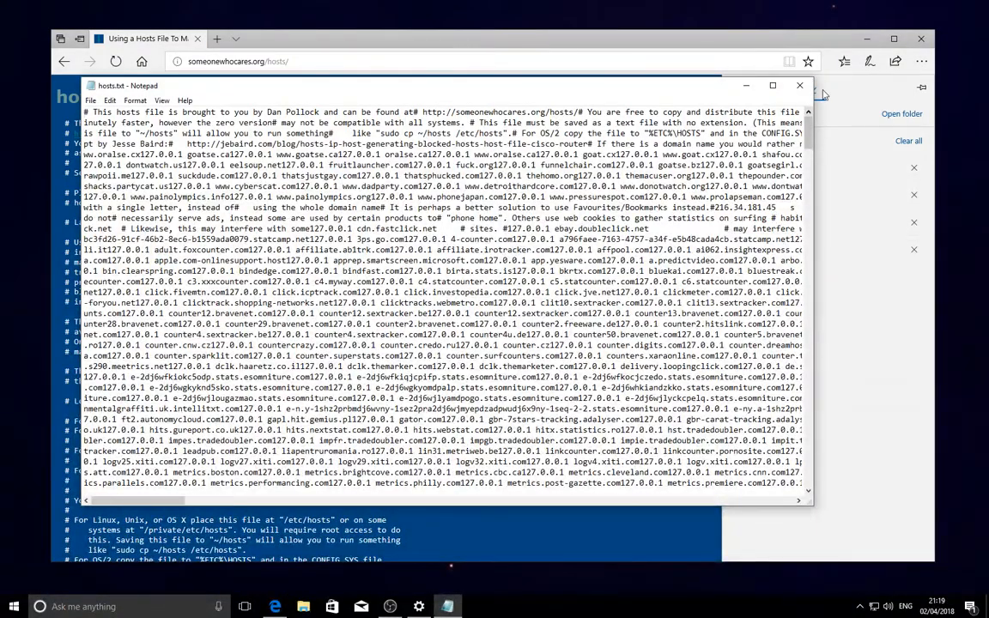
click(799, 85)
click(902, 113)
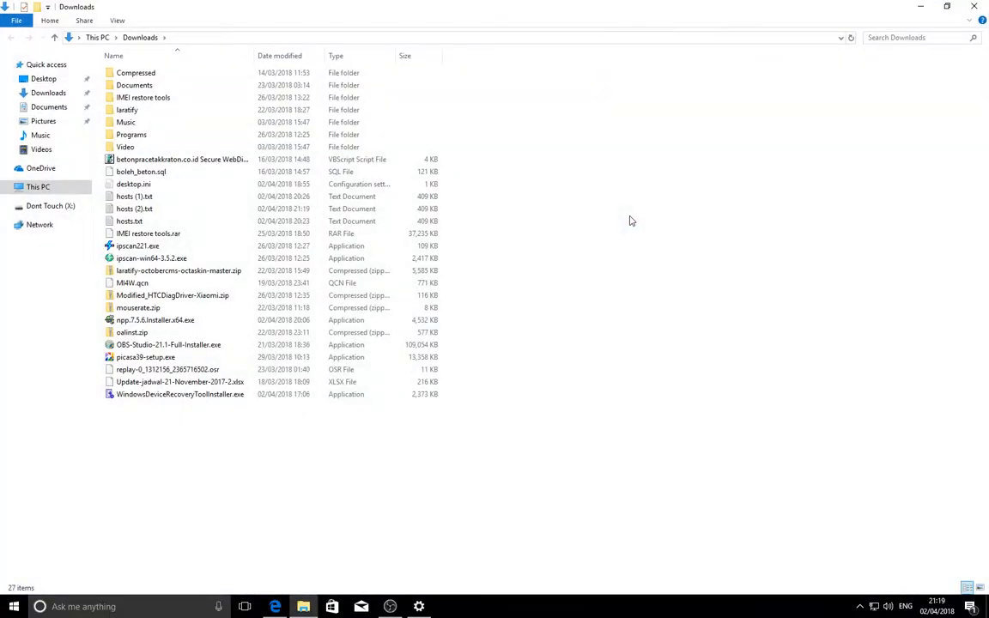
- Find Notepad++ through the Windows search and run it as administrator
right_click(129, 221)
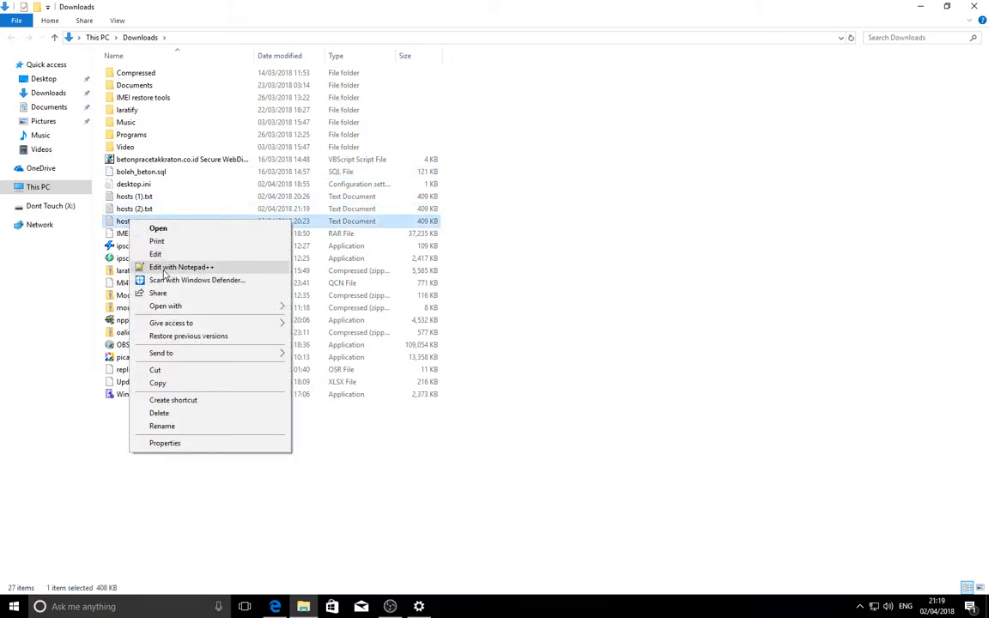
click(135, 552)
click(14, 606)
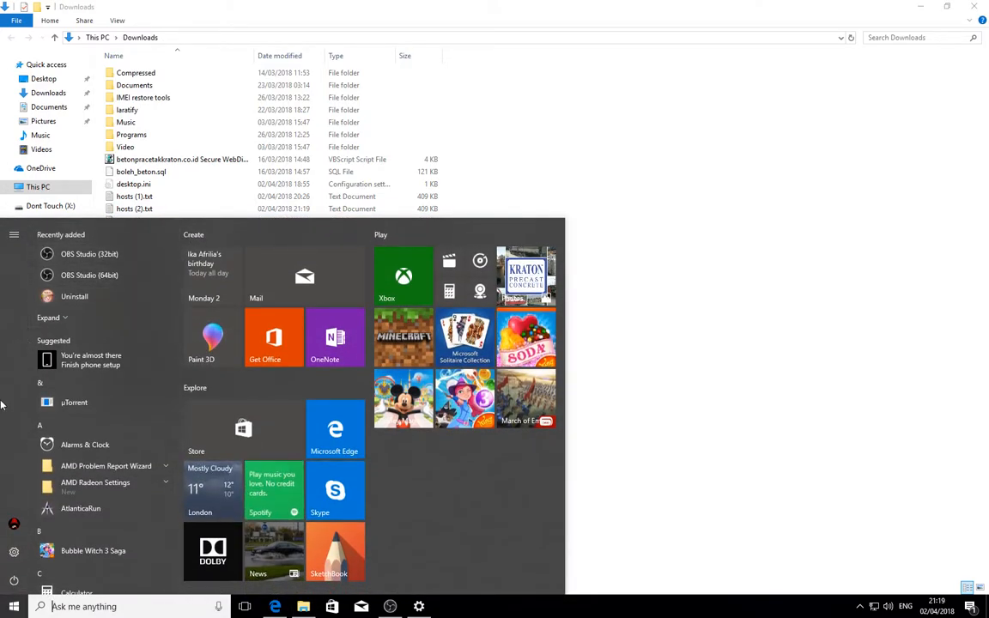
text(notepad++)
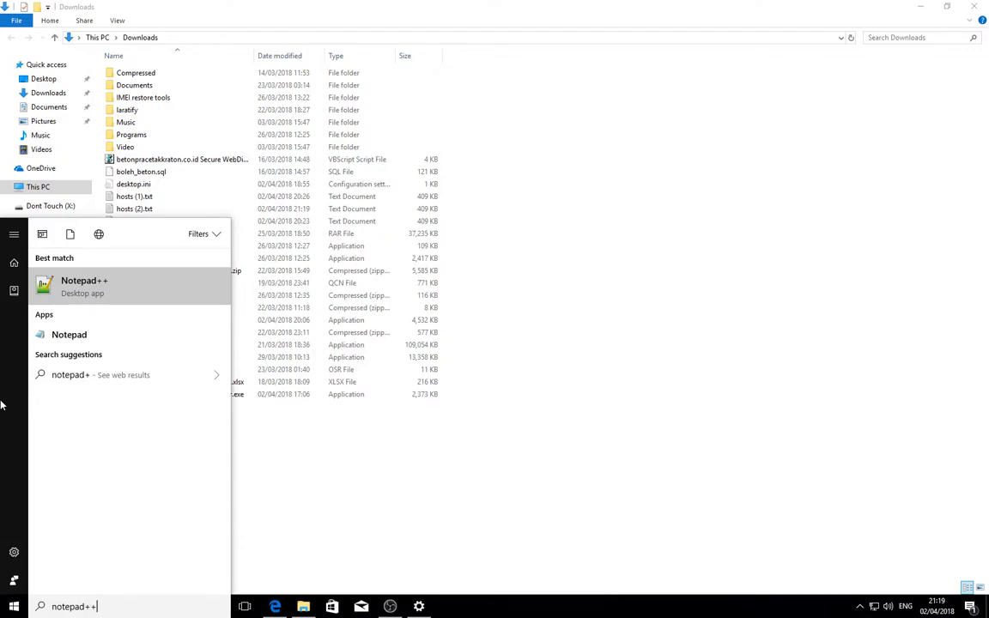
right_click(85, 292)
click(120, 302)
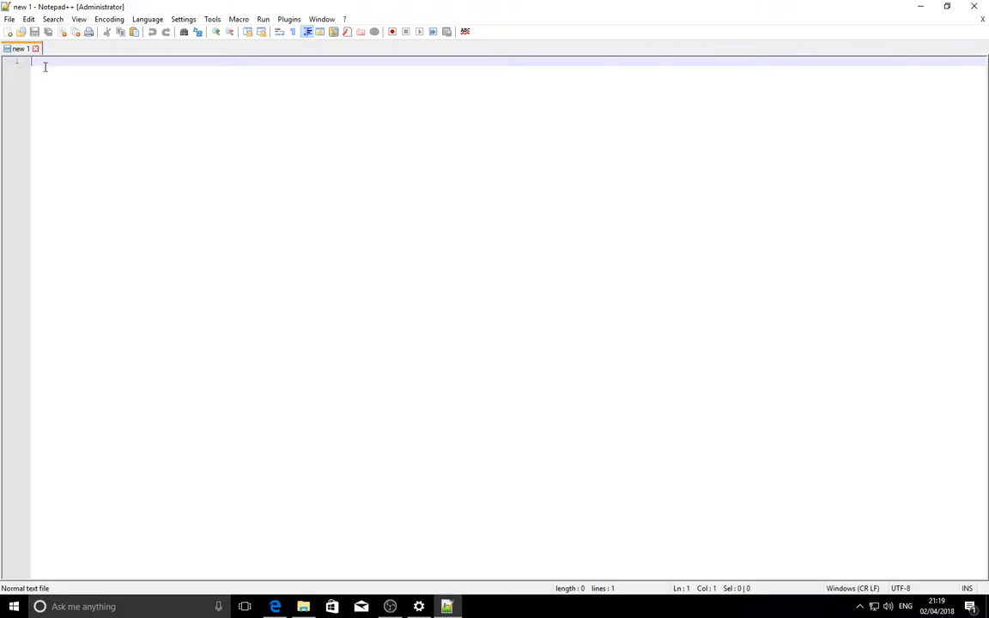
- Open hosts.txt from the Downloads folder in the administrator Notepad++ window, placed over File Explorer
drag(134, 8, 532, 94)
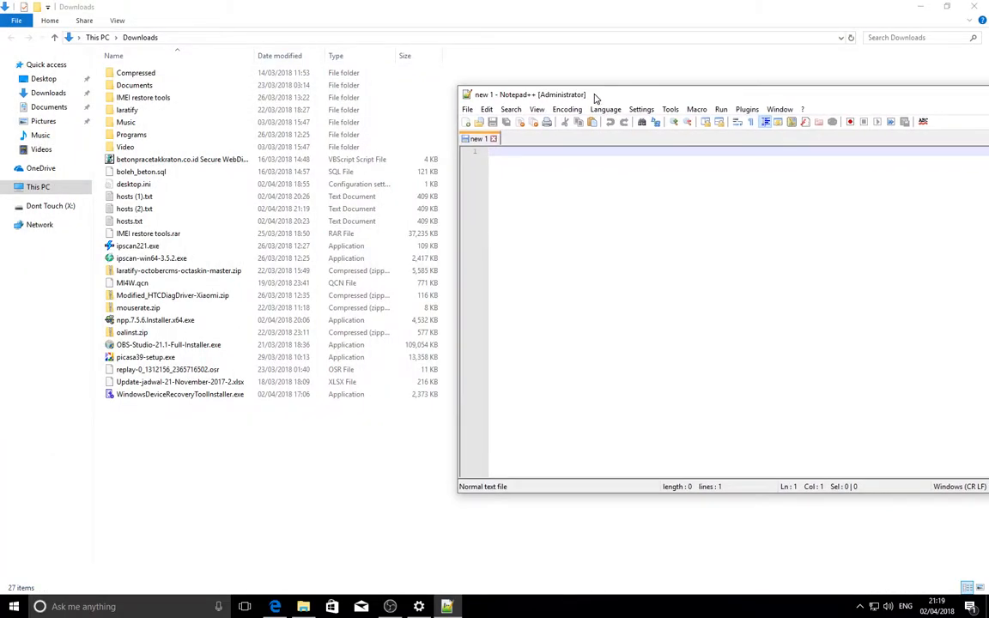
drag(129, 222, 527, 143)
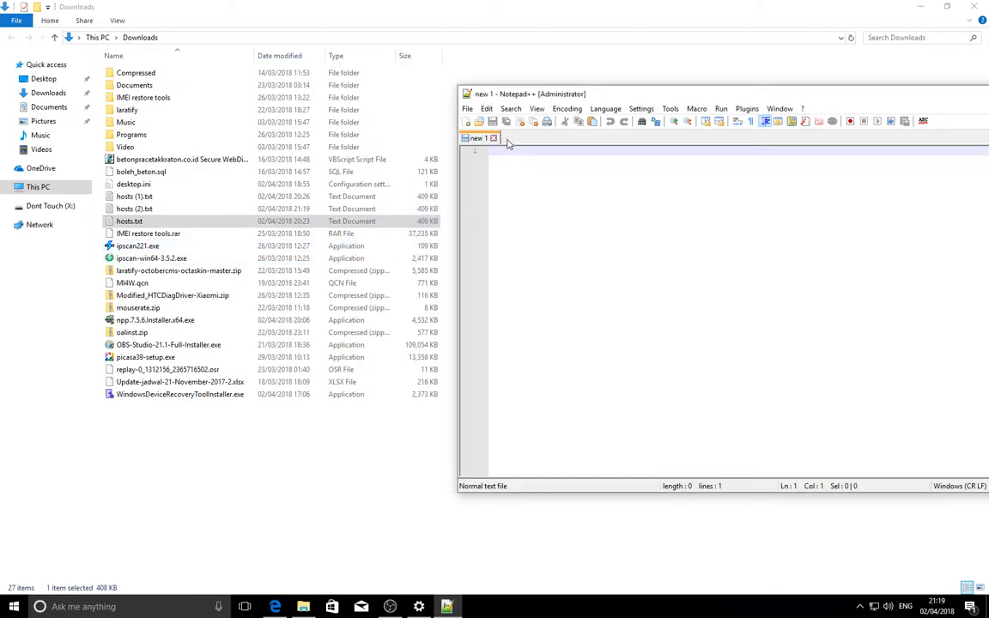
drag(121, 223, 476, 144)
right_click(137, 221)
click(197, 269)
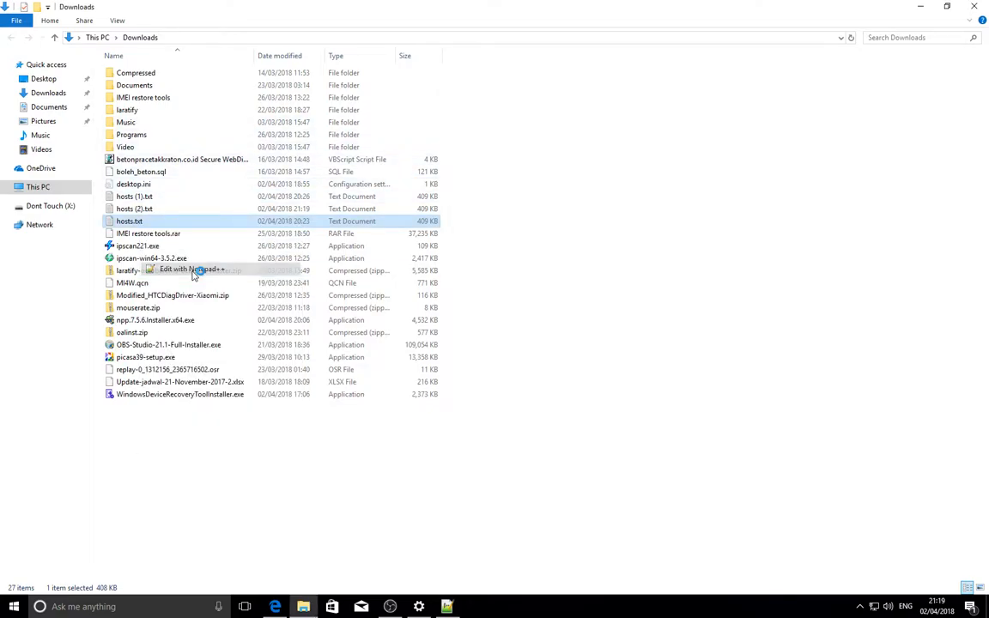
drag(615, 89, 397, 61)
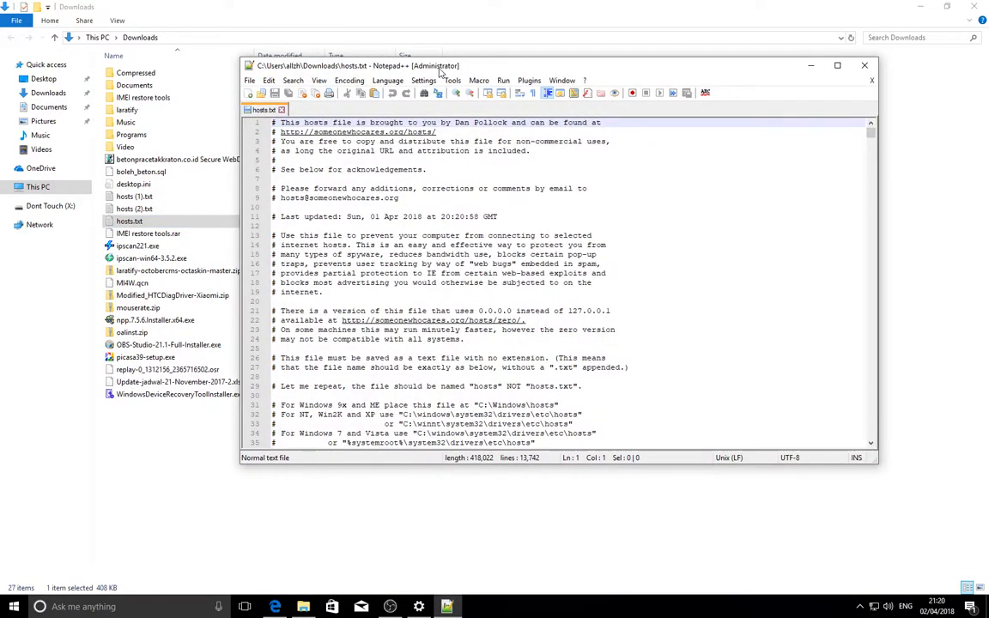
- Open the extensionless hosts file from C:\Windows\System32\drivers\etc alongside hosts.txt
click(262, 94)
click(137, 33)
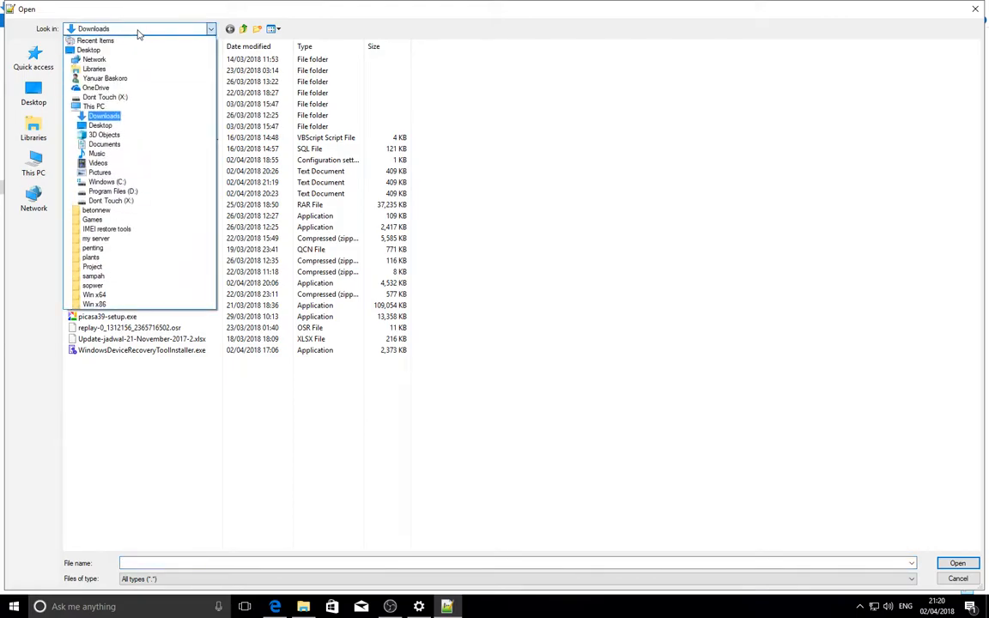
click(107, 182)
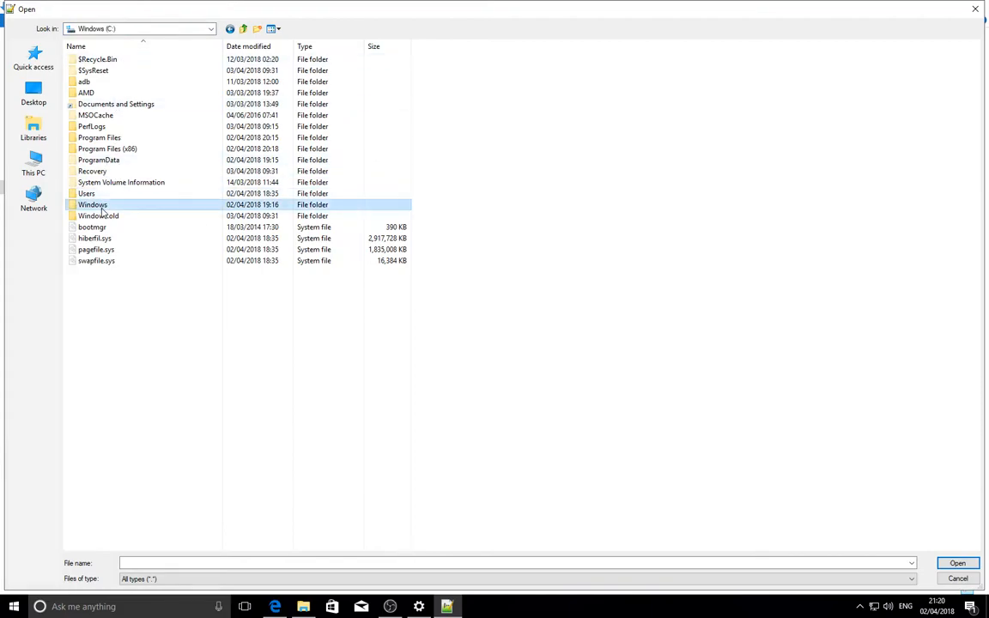
double_click(95, 205)
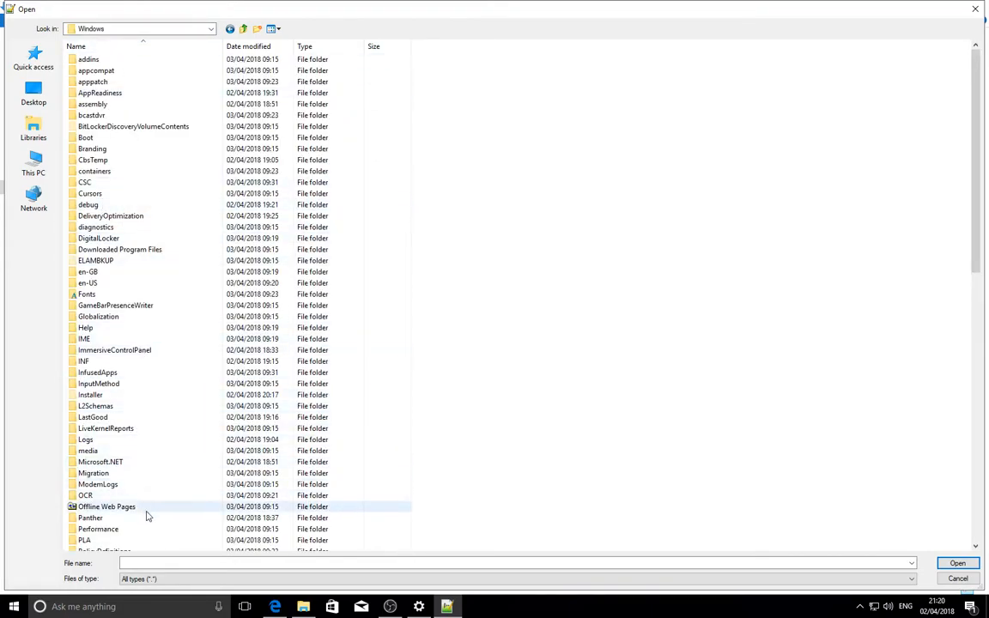
scroll(146, 515, down, 6)
scroll(121, 506, down, 6)
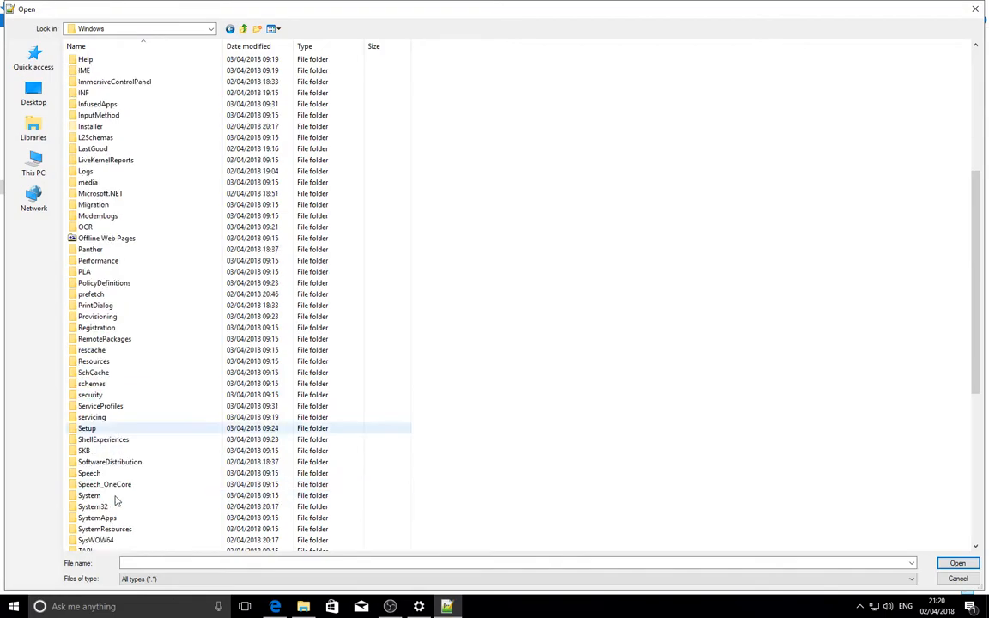
double_click(116, 373)
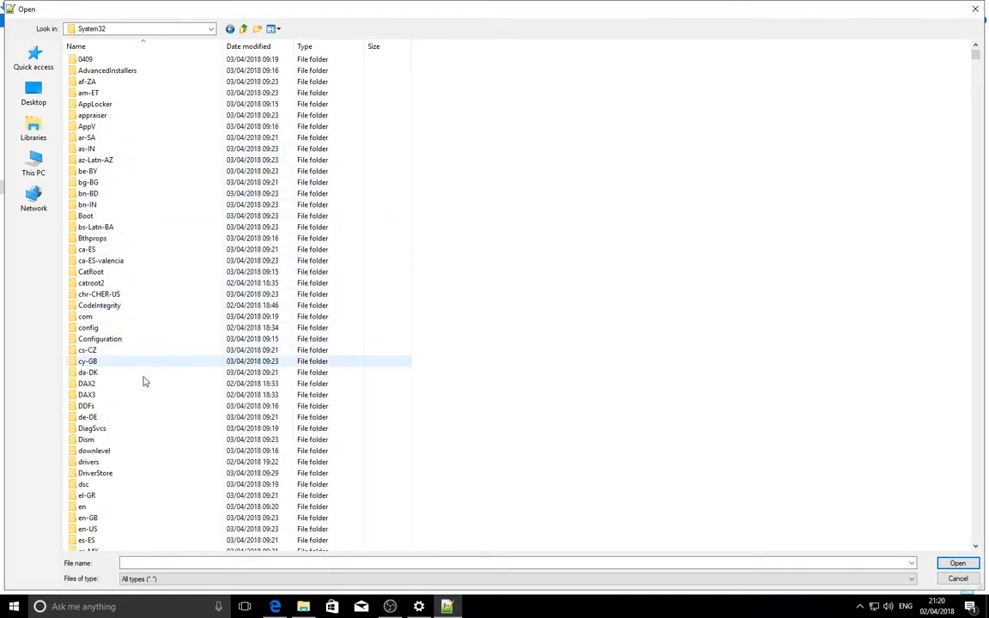
double_click(128, 464)
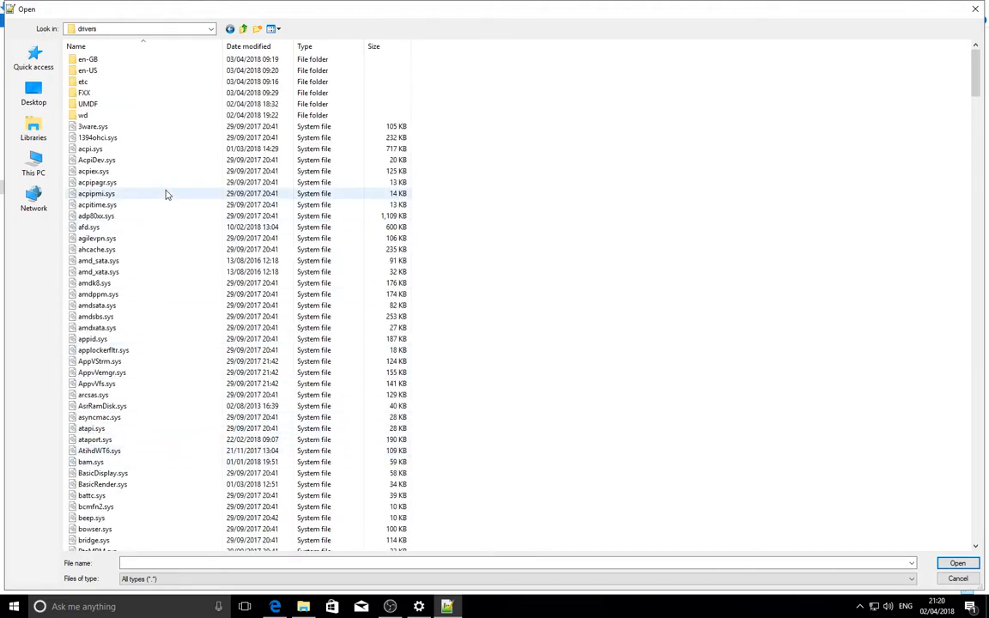
click(122, 86)
double_click(123, 85)
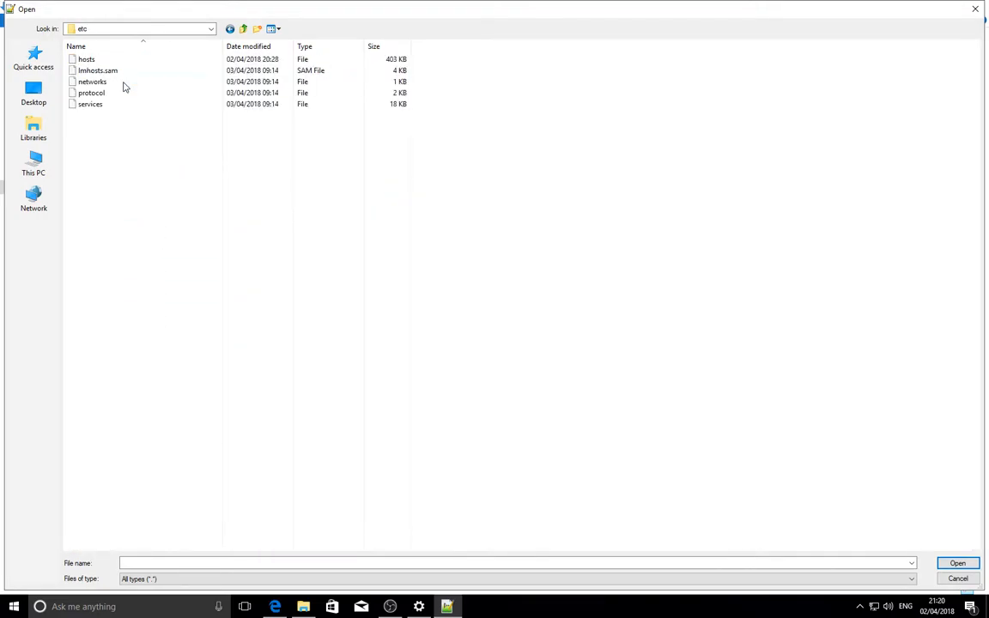
click(122, 63)
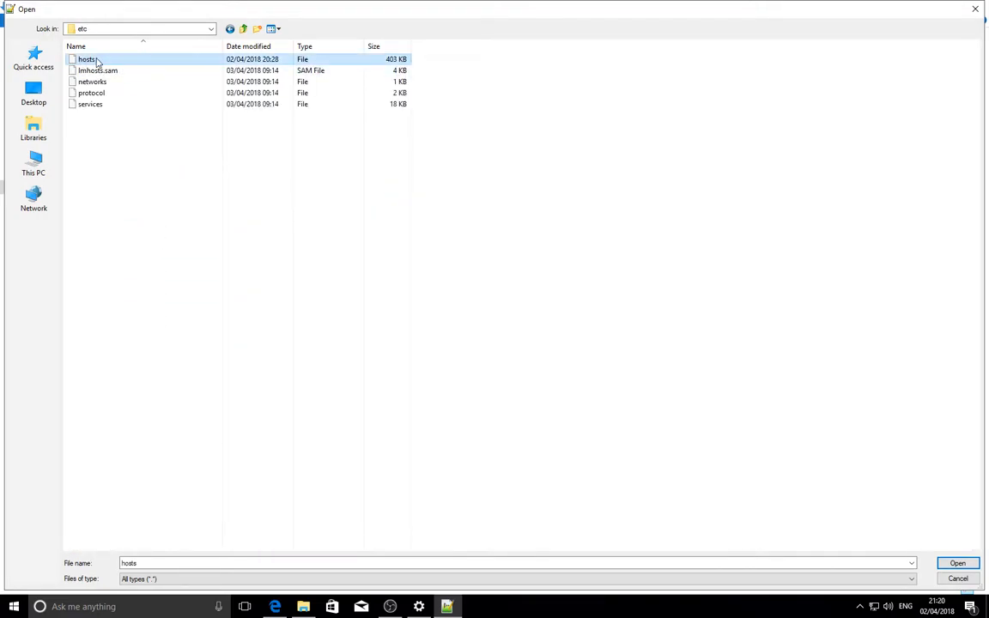
double_click(97, 62)
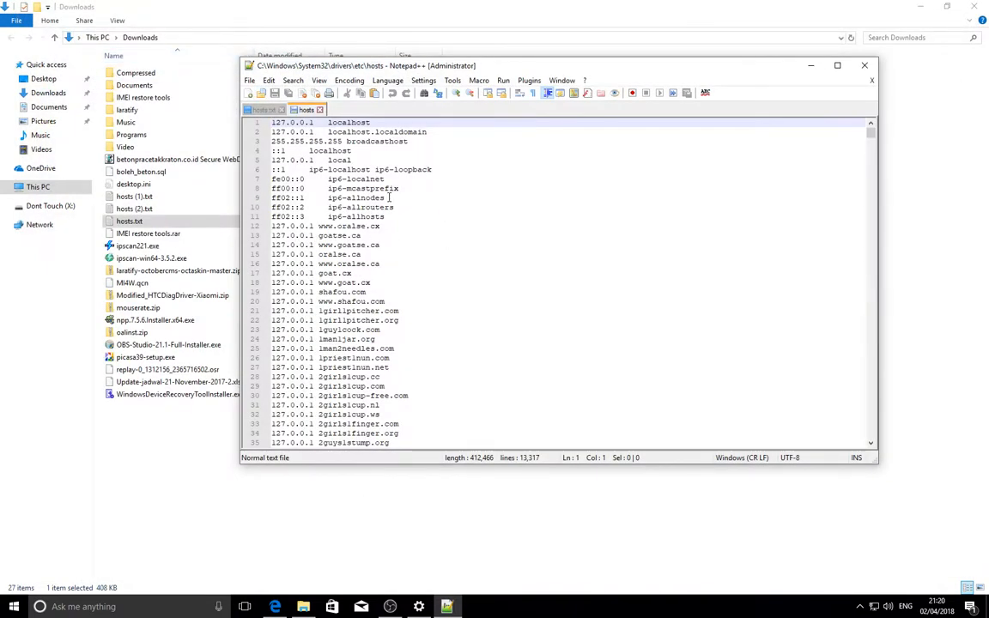
- Delete the entire contents of the system hosts file and maximize the editor window
key(ctrl+a)
key(Delete)
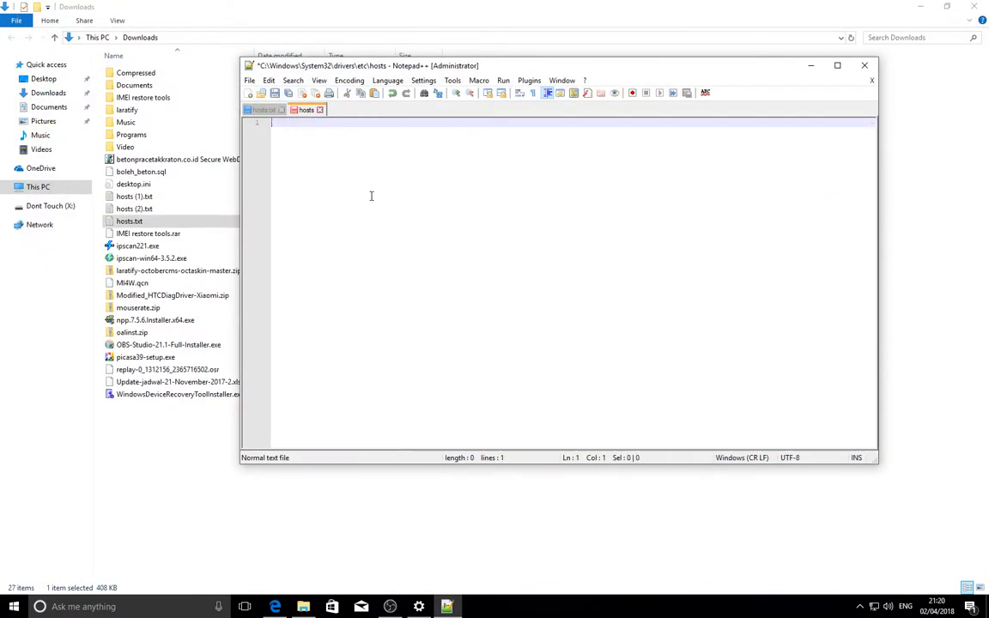
double_click(403, 66)
- Mark every # in the downloaded hosts.txt with line bookmarking enabled, and close the Mark dialog
click(23, 49)
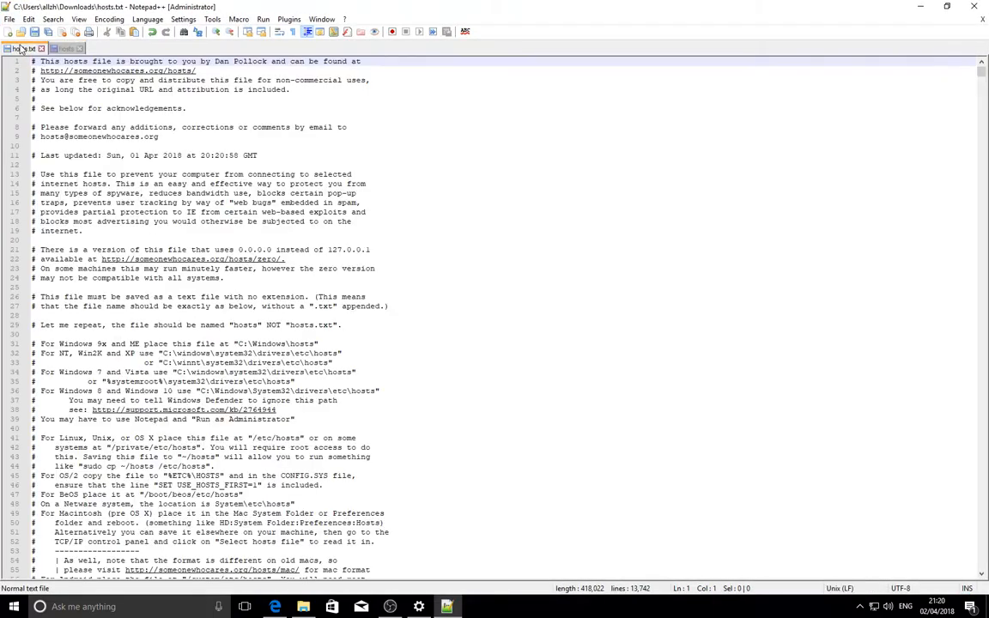
click(100, 147)
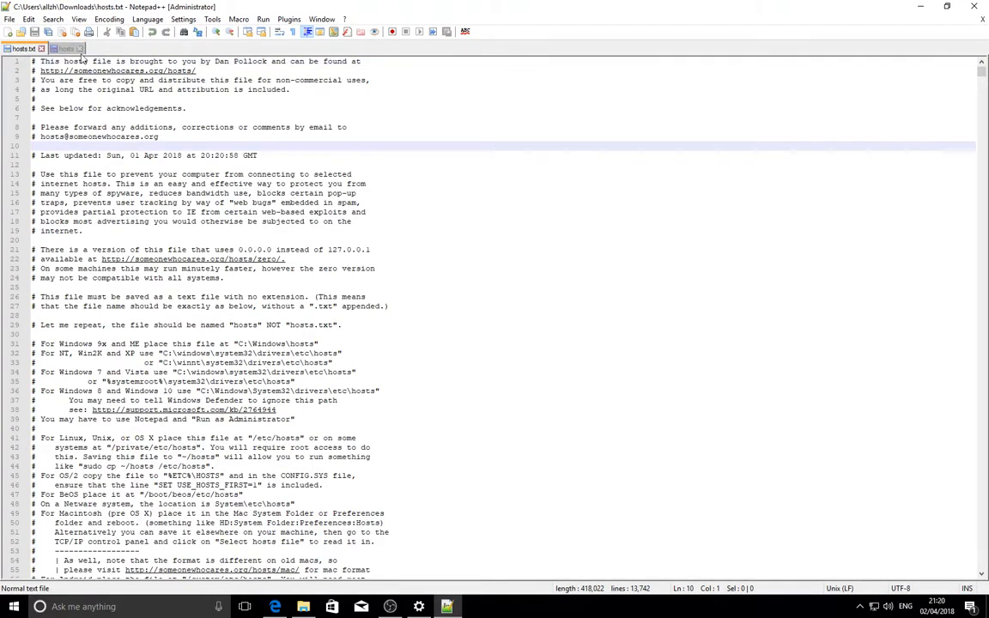
click(52, 19)
click(60, 33)
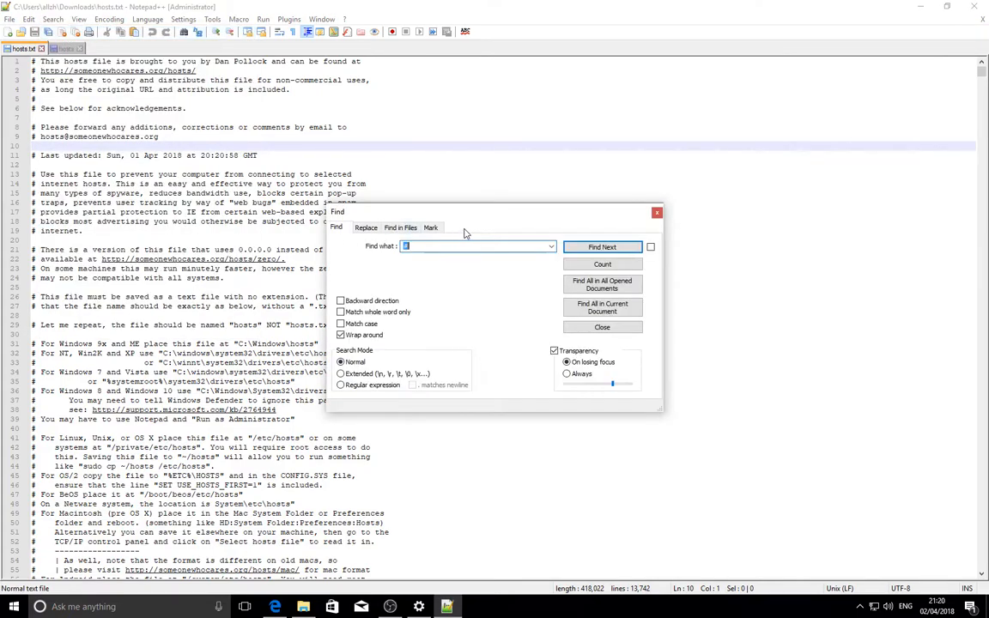
click(430, 227)
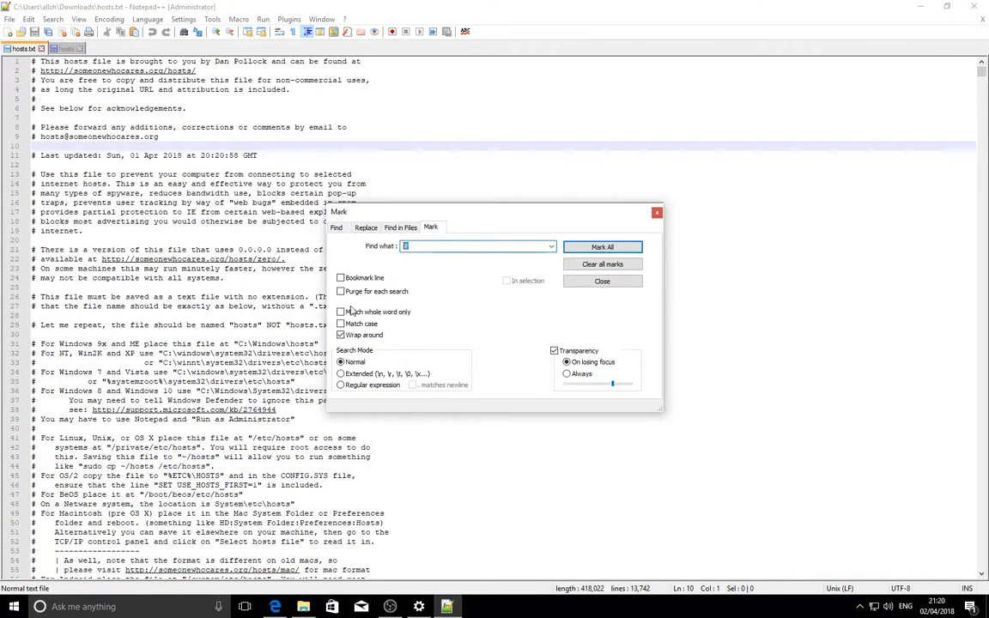
text(#)
click(341, 278)
click(600, 247)
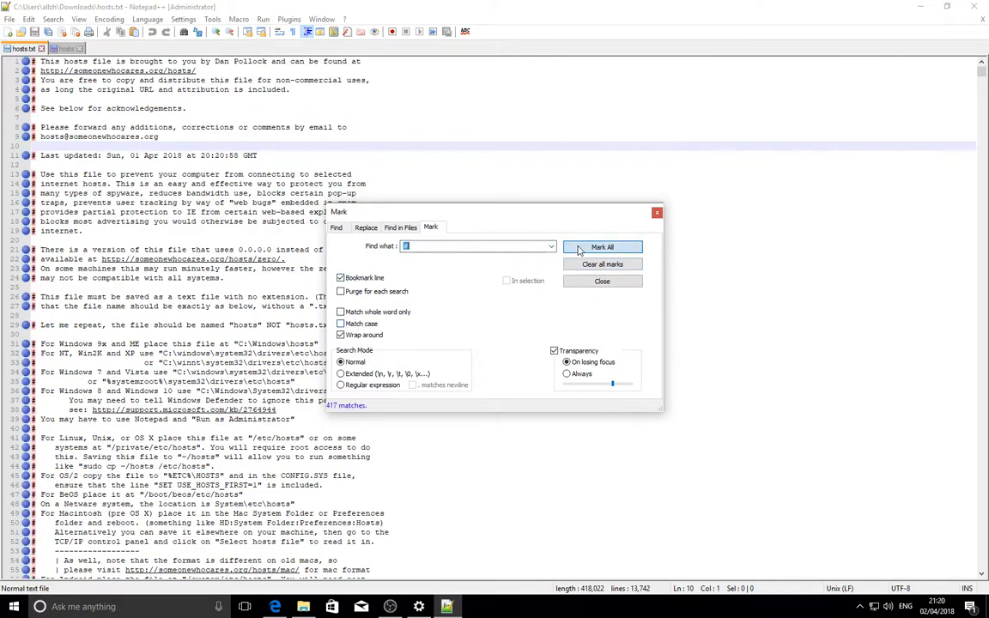
click(657, 212)
- Remove all bookmarked lines from hosts.txt, then remove its empty lines
click(52, 19)
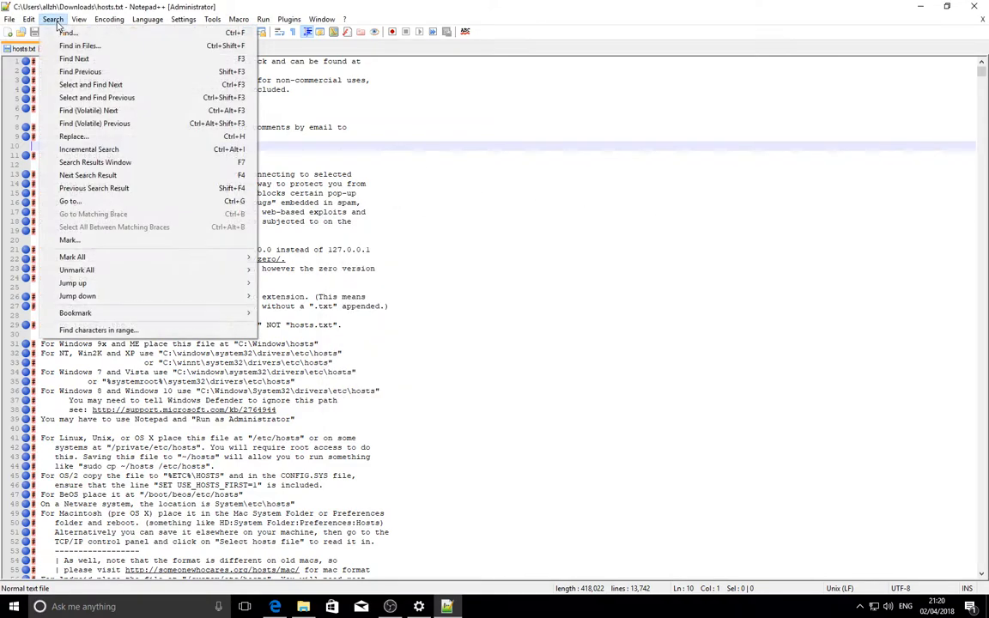
mouse_move(120, 315)
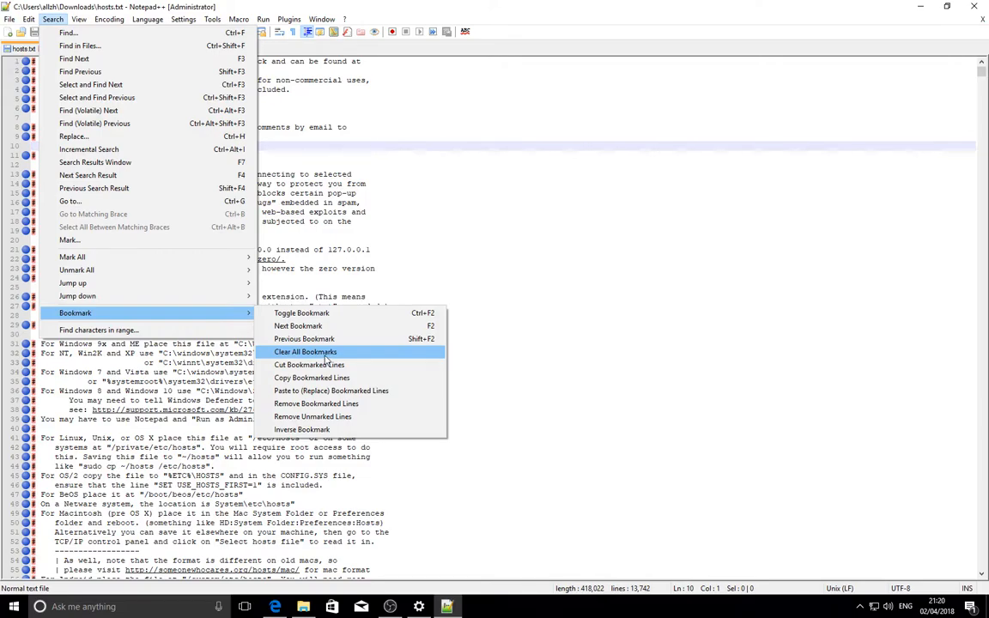
click(324, 403)
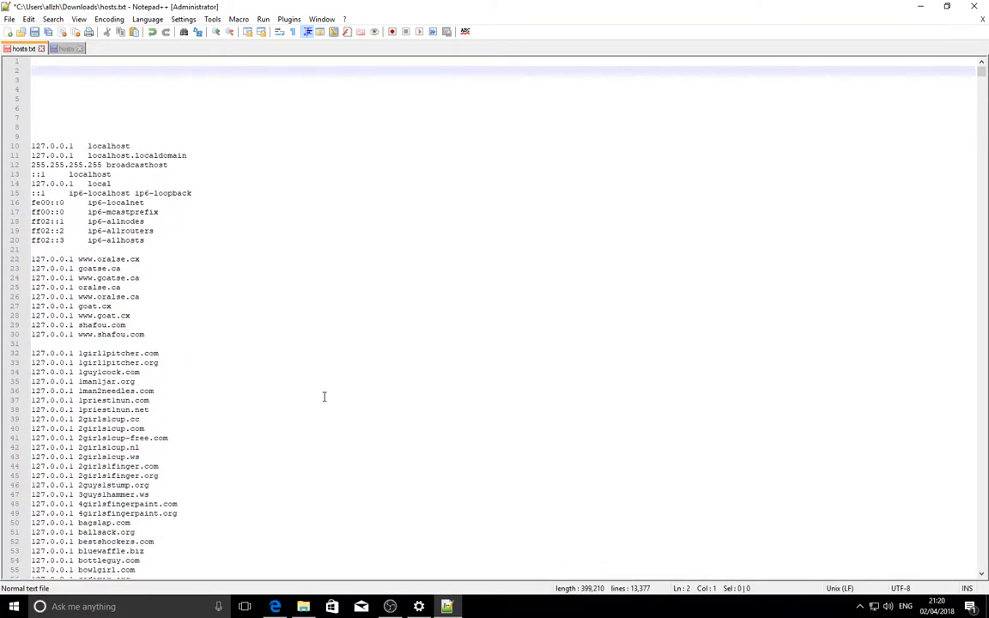
click(28, 20)
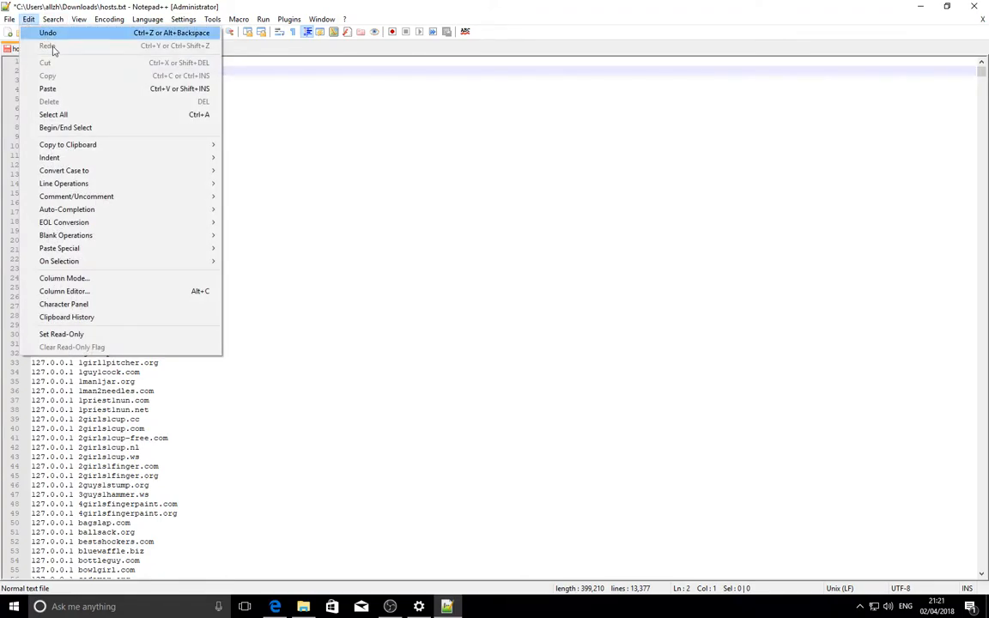
mouse_move(75, 185)
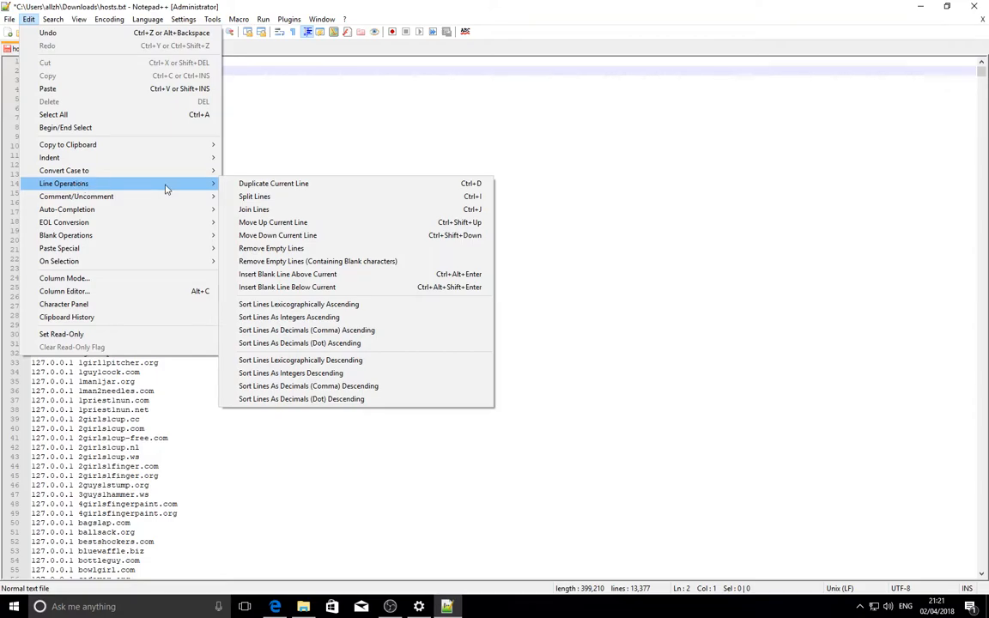
click(298, 248)
click(84, 108)
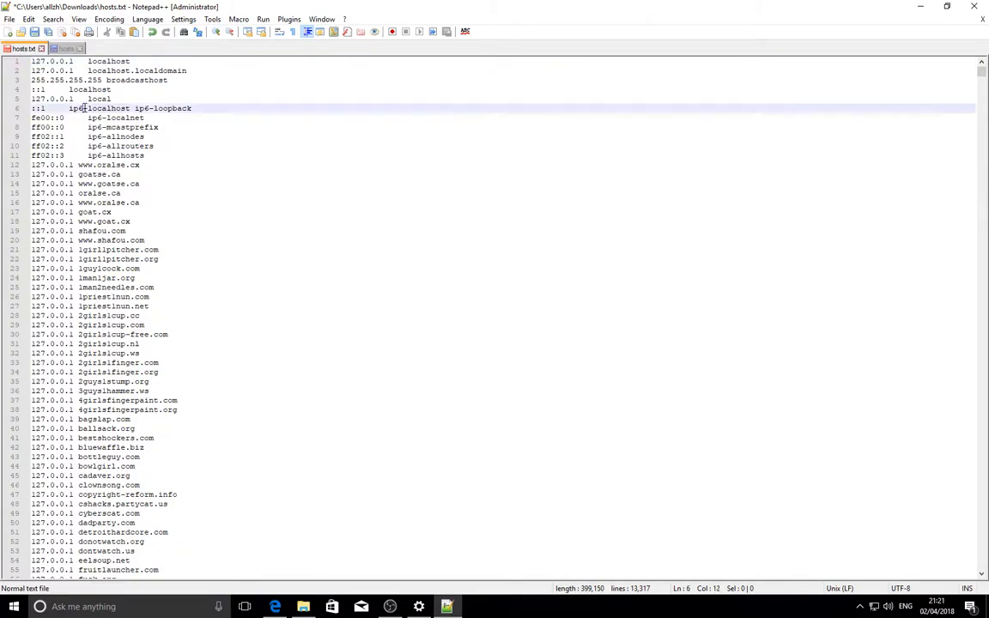
- Copy the whole cleaned text of hosts.txt and paste it into the emptied system hosts file
key(ctrl+a)
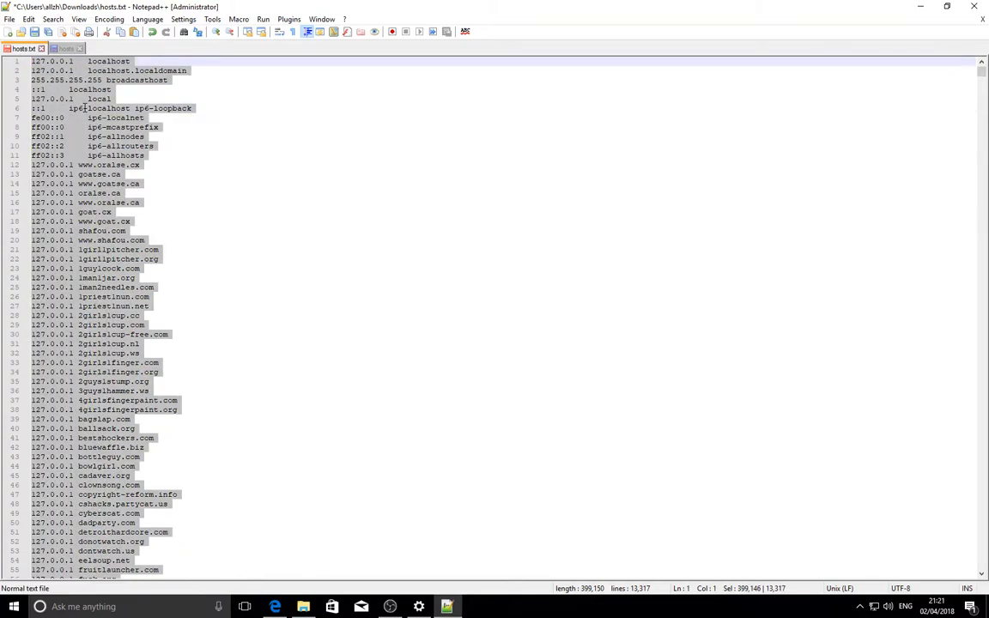
click(66, 50)
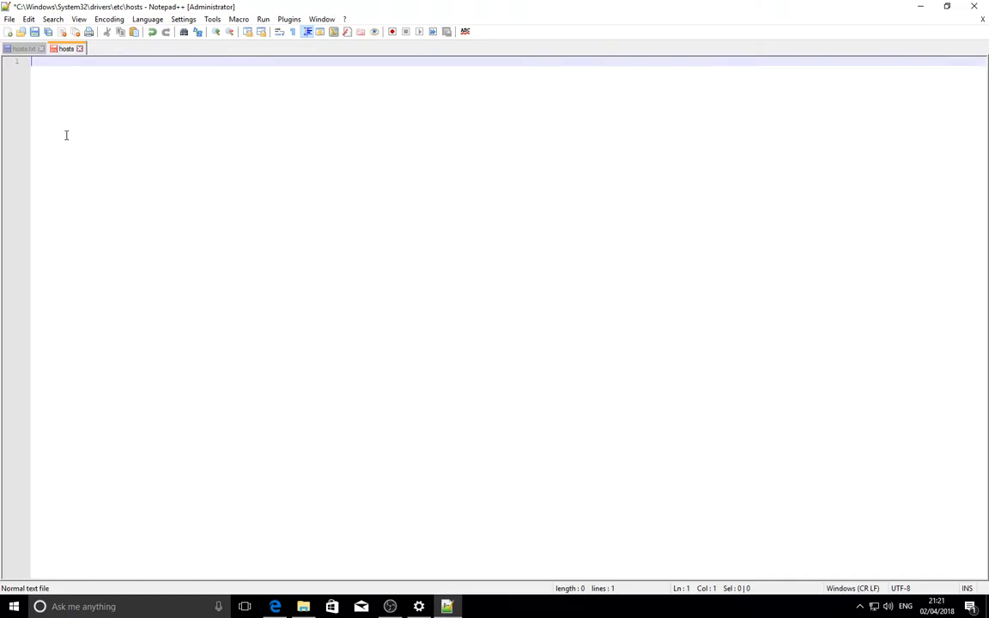
click(23, 49)
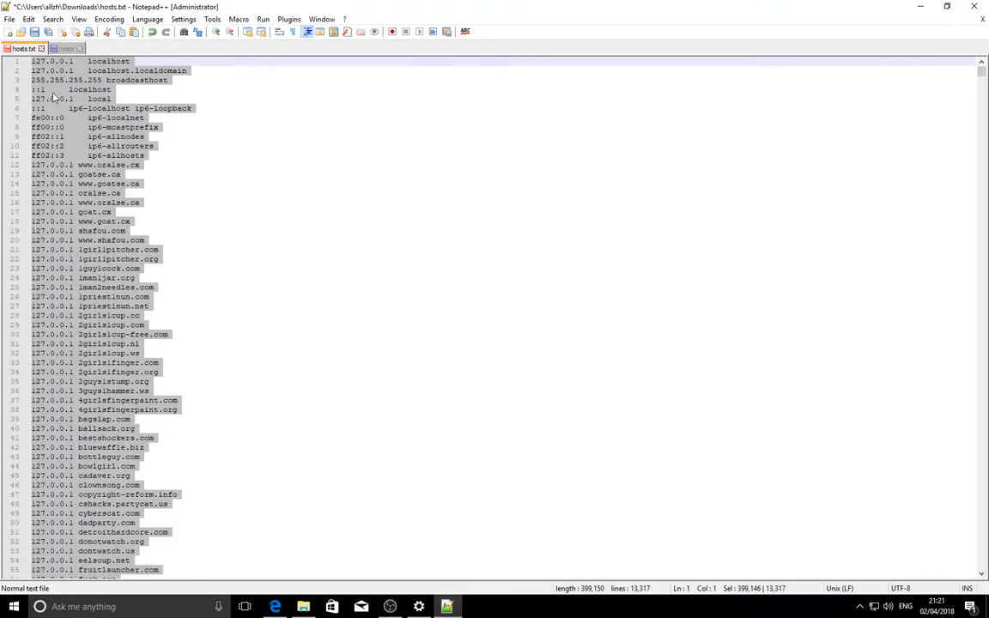
right_click(46, 81)
click(77, 109)
click(66, 49)
right_click(54, 94)
click(99, 137)
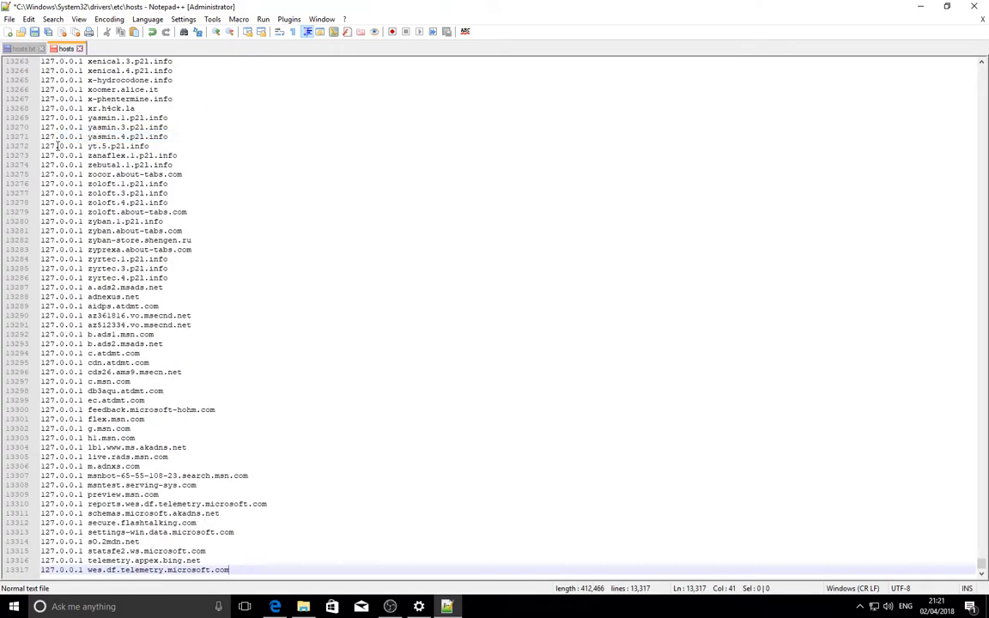
- Save the system hosts file and close the Notepad++, Downloads folder and browser windows
click(35, 33)
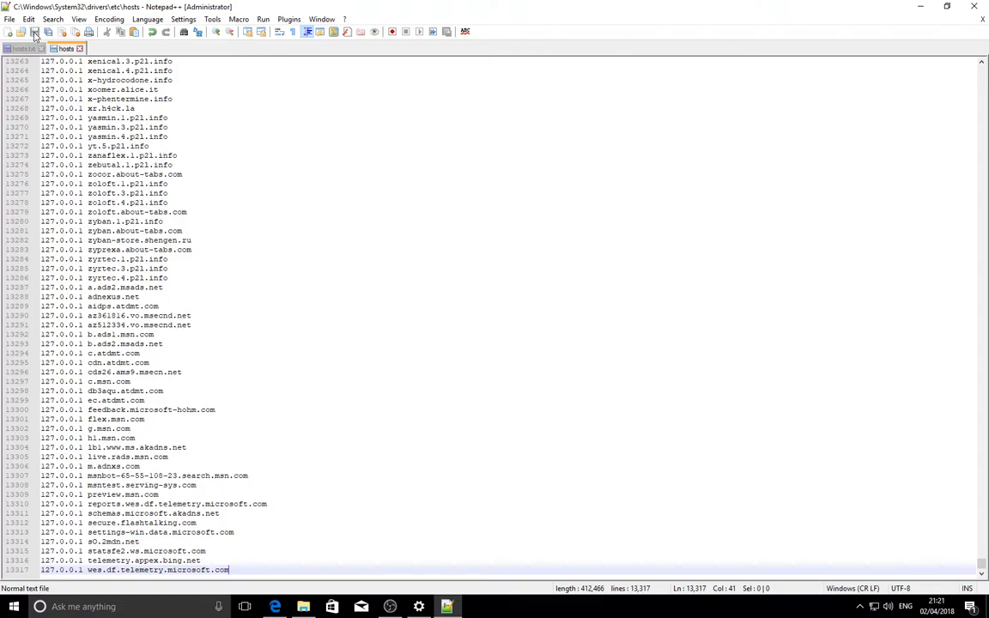
click(974, 6)
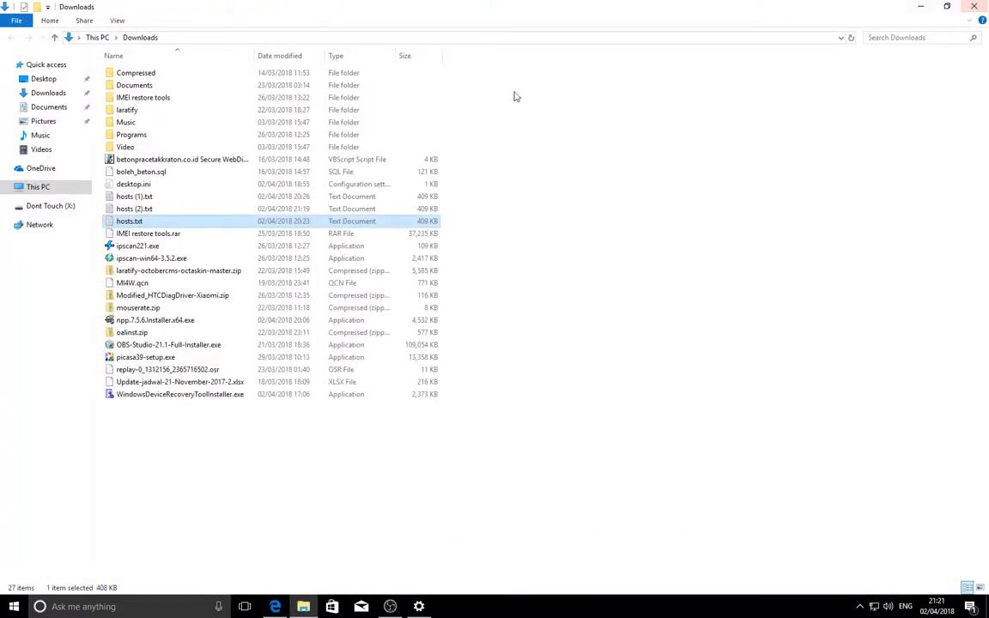
click(974, 6)
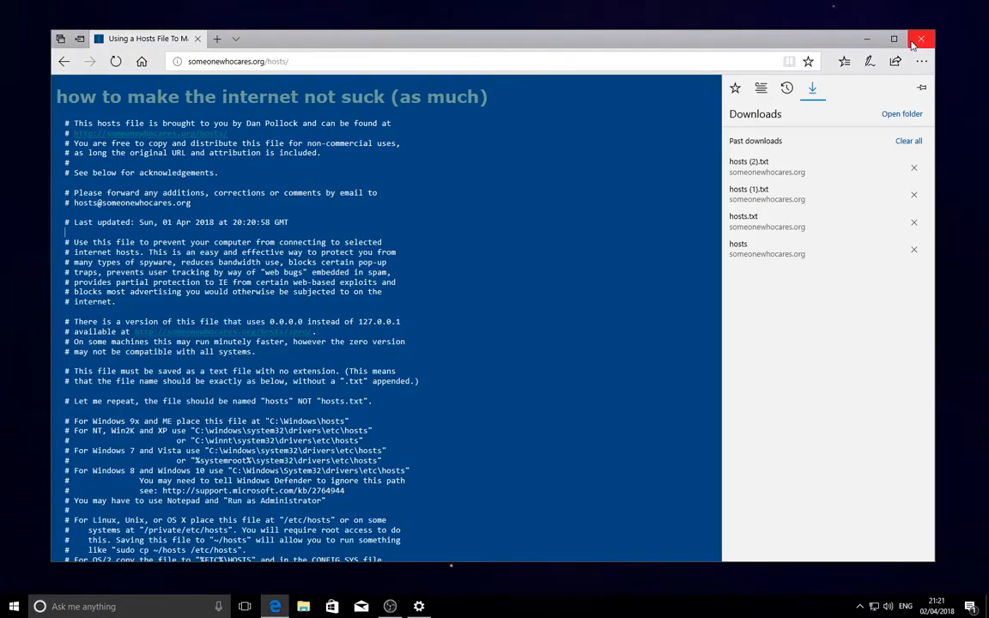
click(923, 39)
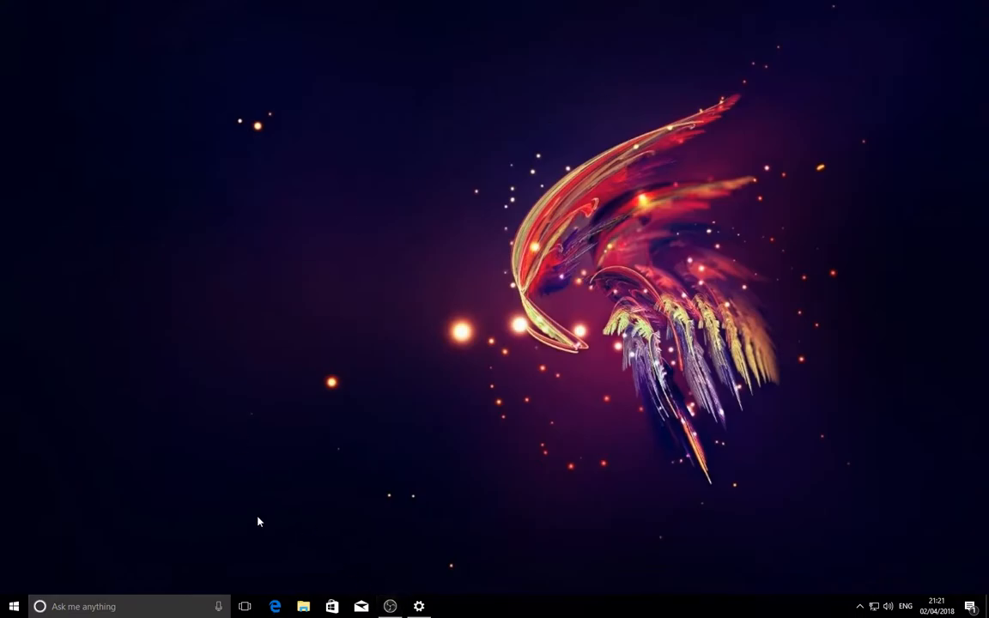
- Find Command Prompt by searching Windows for cmd and run it as administrator
key(super)
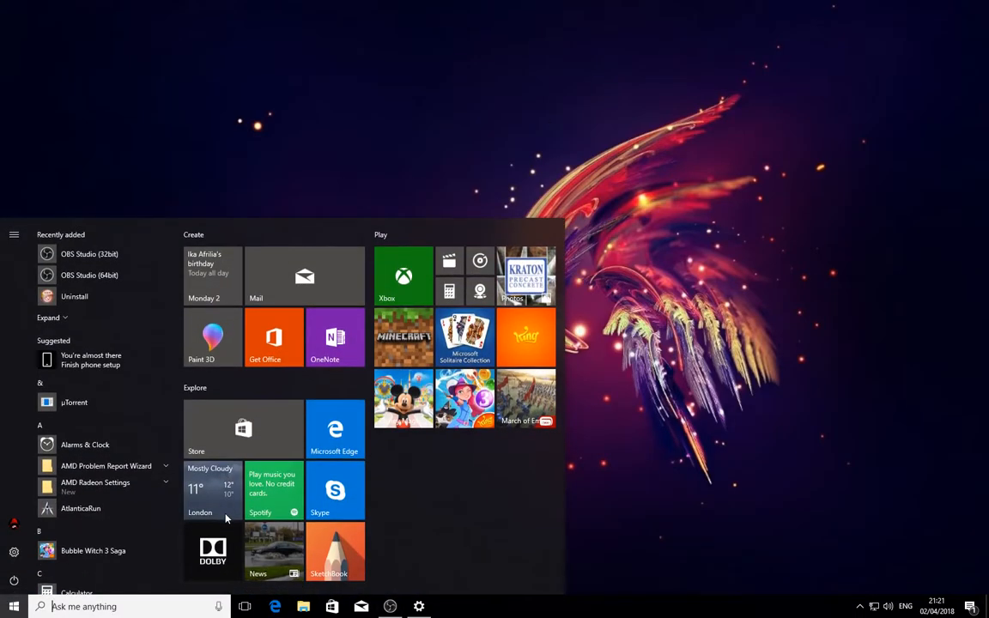
text(cmd)
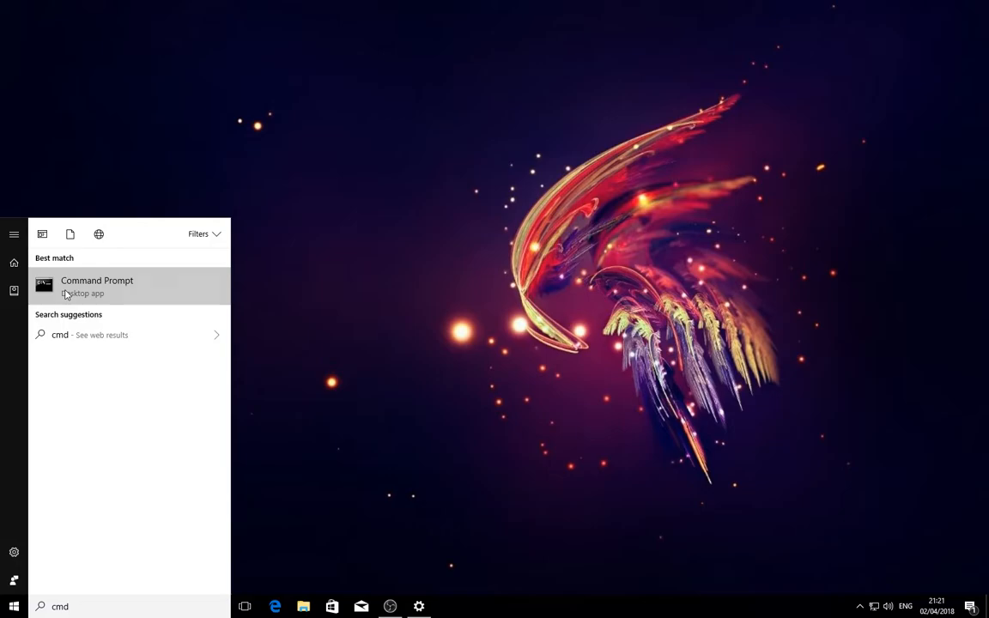
right_click(66, 295)
click(110, 304)
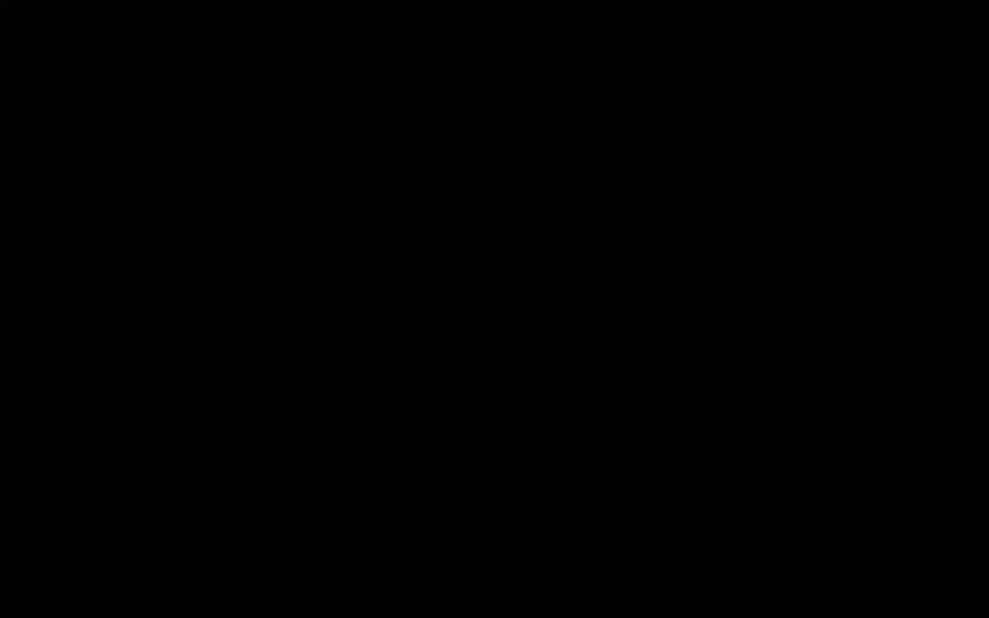
click(408, 232)
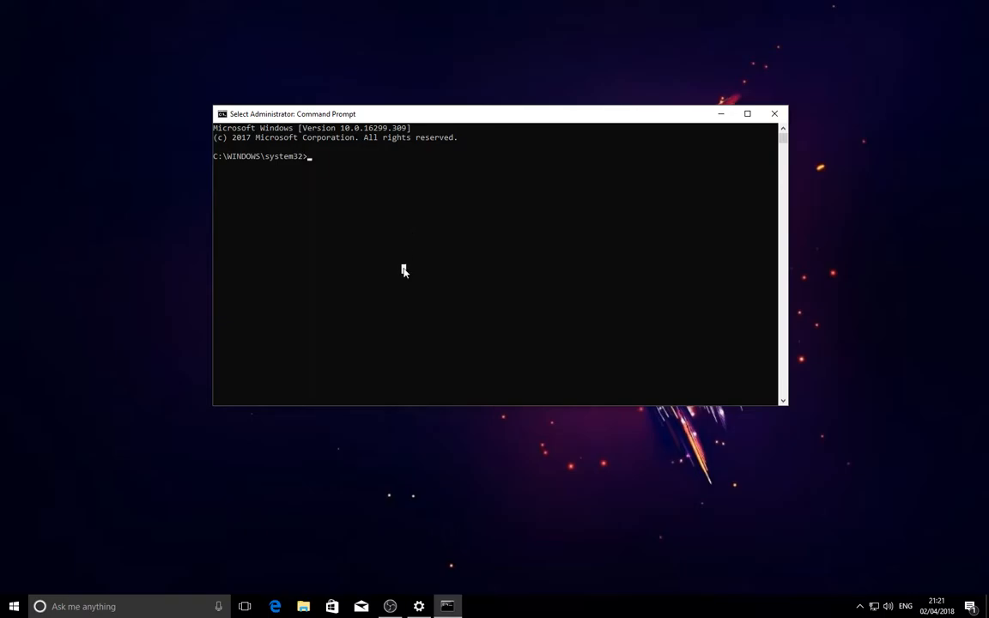
- Flush the DNS cache with the command ipconfig /flushdns
text(ipcon)
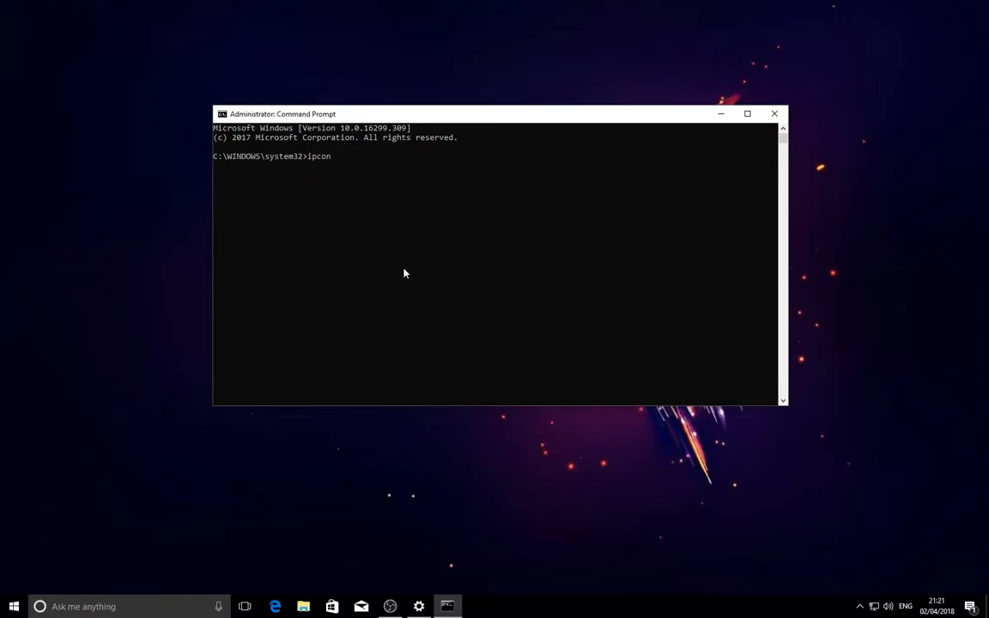
text(fig /flushdns)
key(Return)
- Open and close Microsoft Edge, find Google Chrome by searching Windows for ch, and launch it
click(275, 606)
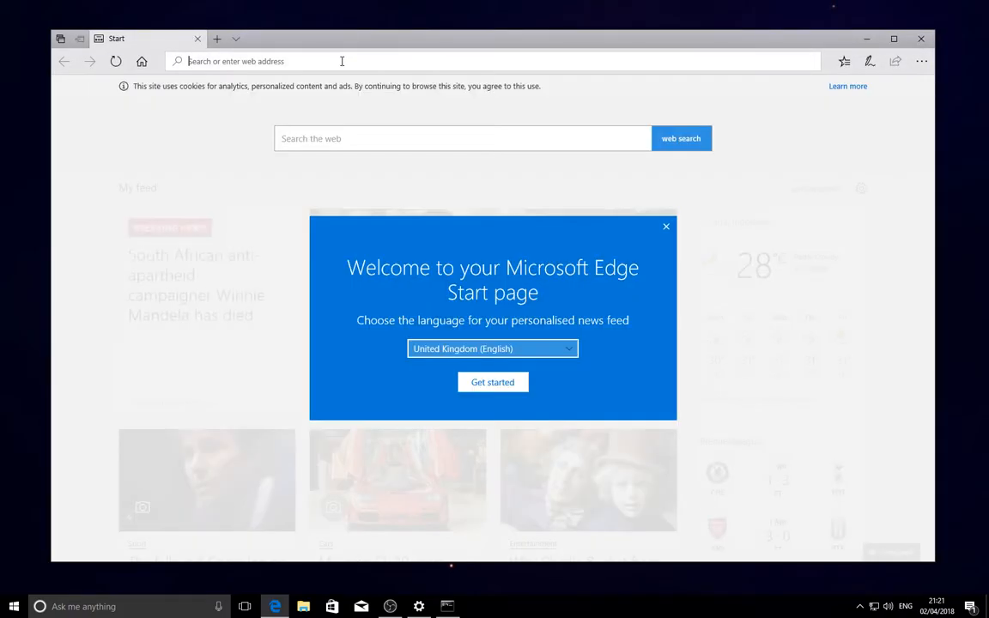
click(917, 39)
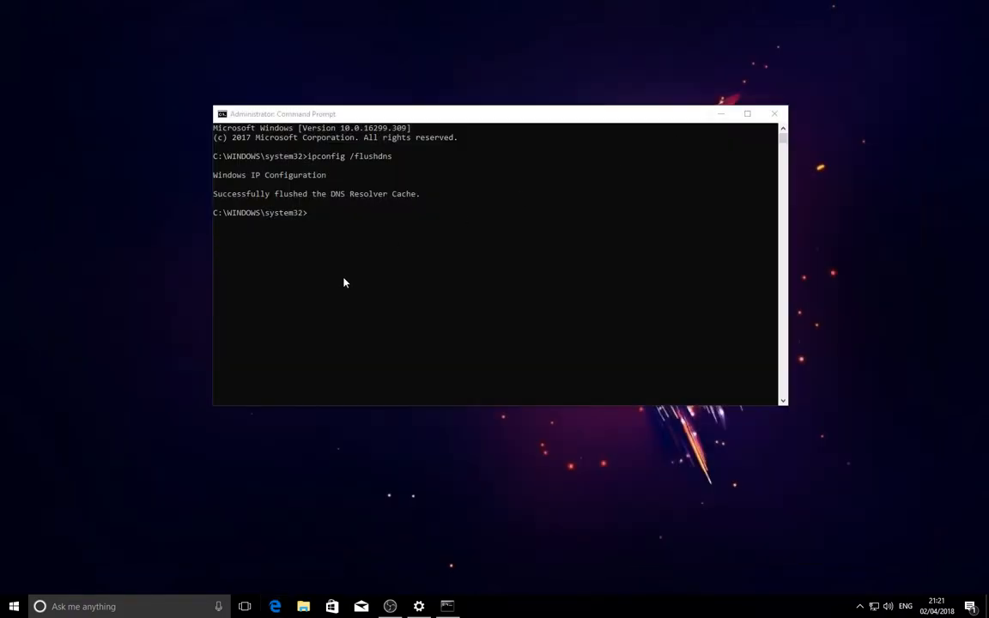
click(13, 607)
text(ch)
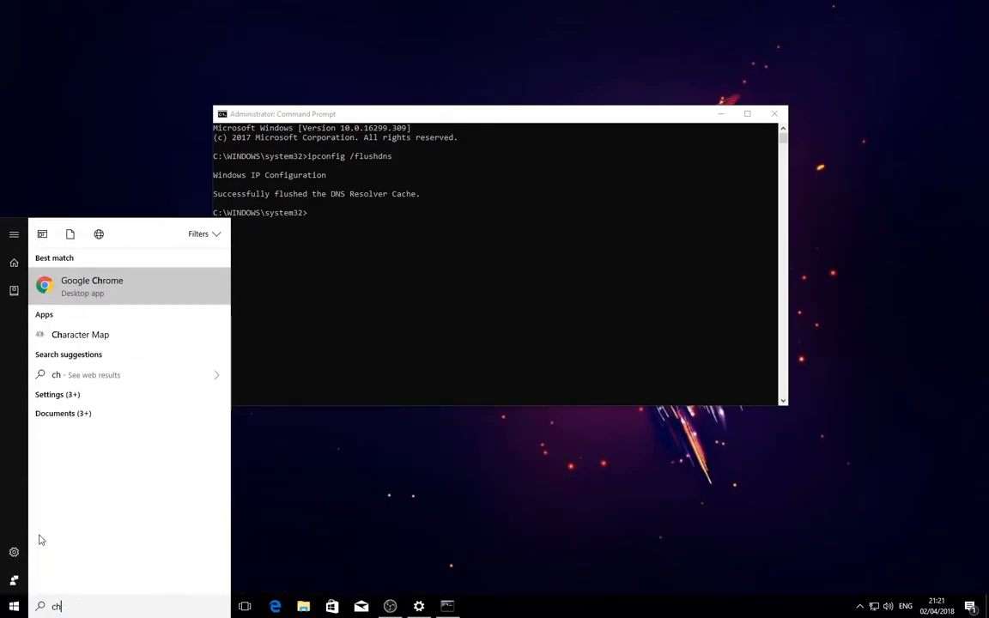
click(94, 296)
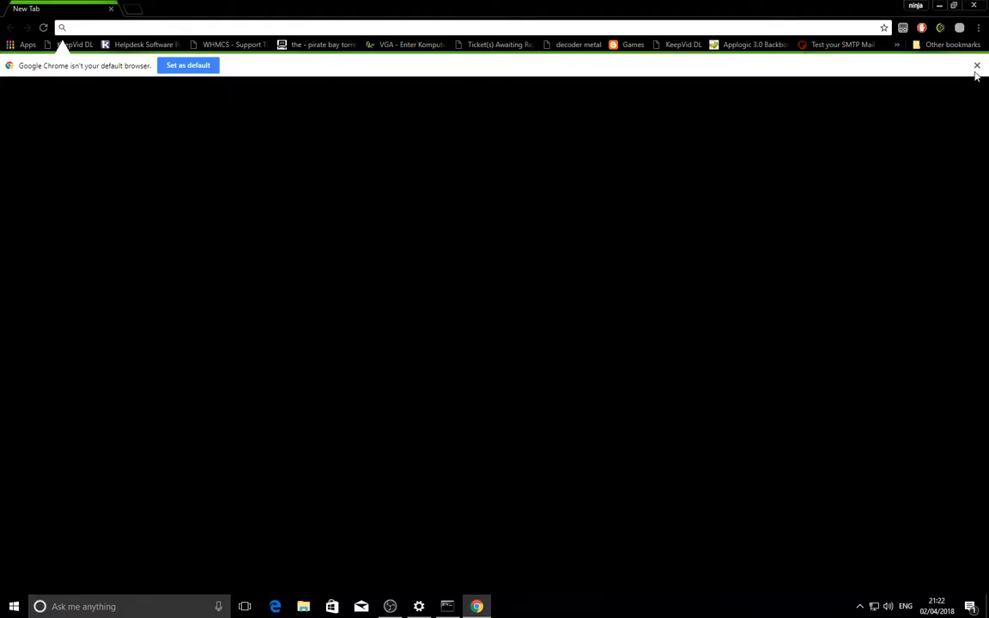
- Pause AdBlock on all sites in Chrome and go to the YouTube home page
click(922, 28)
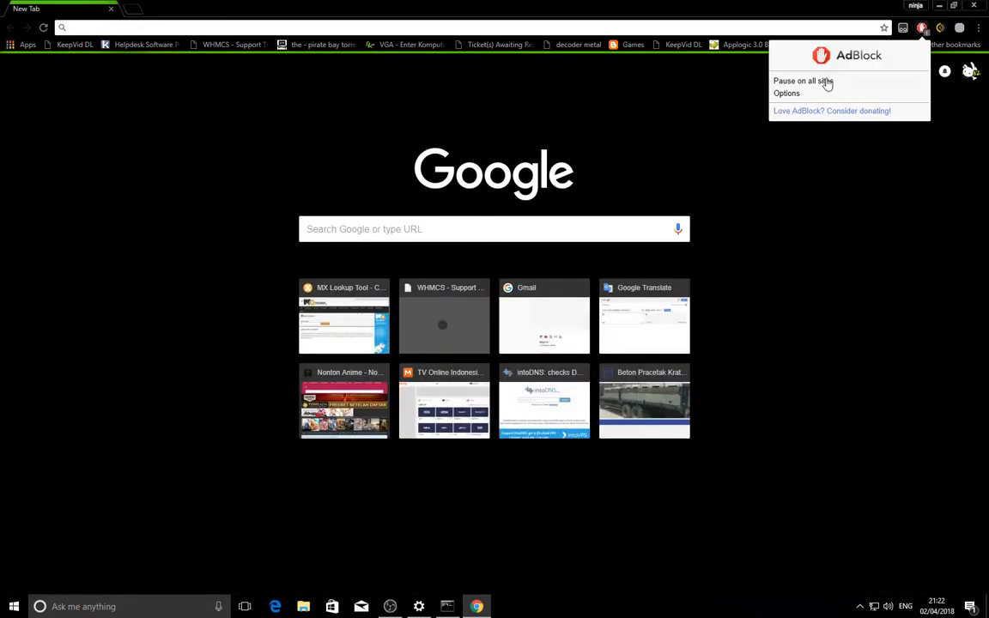
click(826, 82)
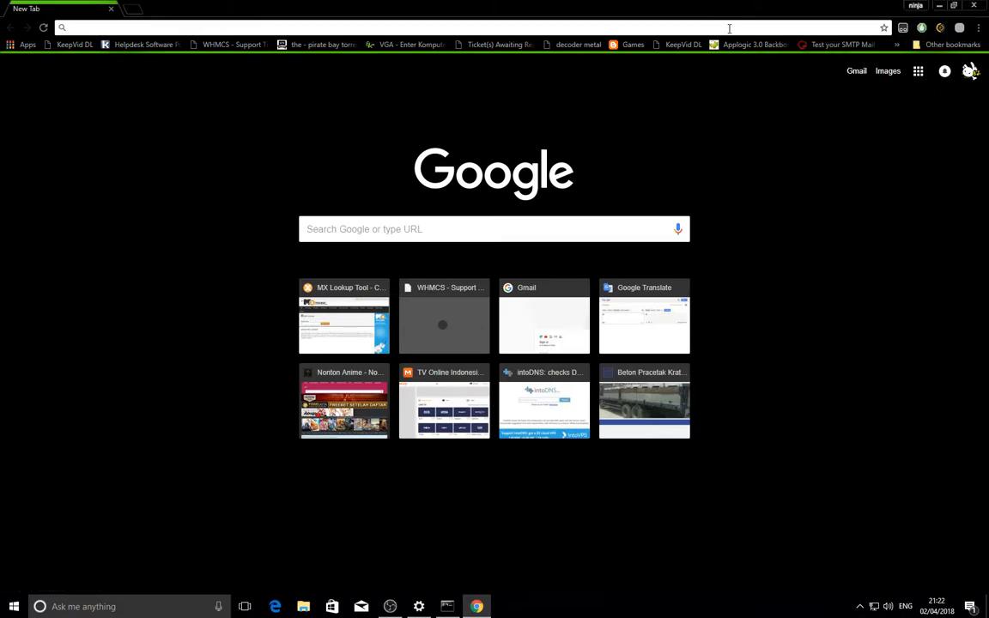
text(youtu)
key(Return)
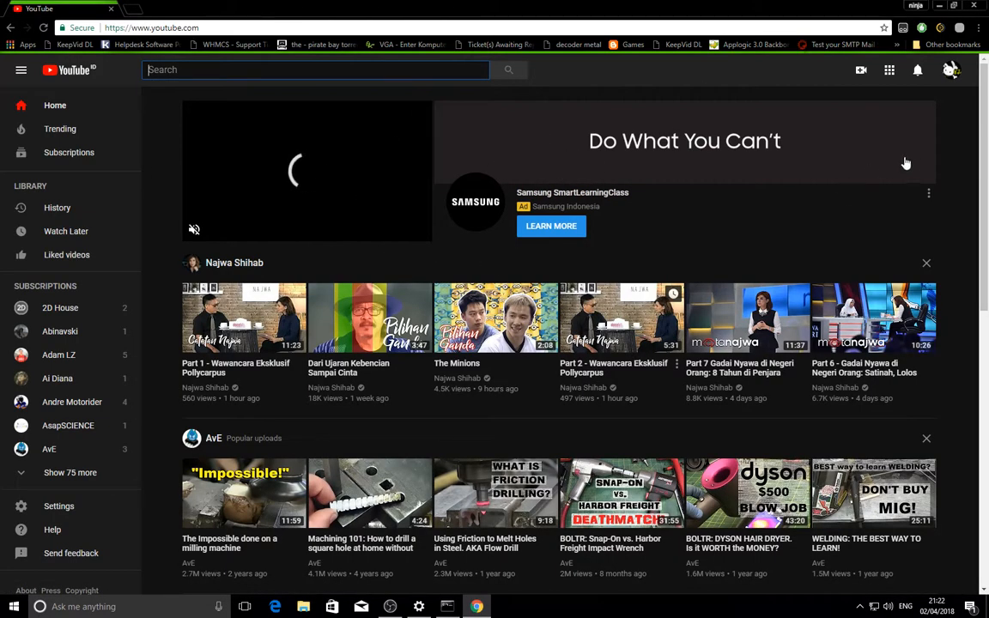
- Open PhlyDaily's 10KG BOMB CHALLENGE video from the YouTube home page and examine the ad frame beside the player
scroll(987, 371, down, 5)
scroll(987, 371, down, 6)
scroll(987, 519, down, 1)
scroll(987, 519, up, 2)
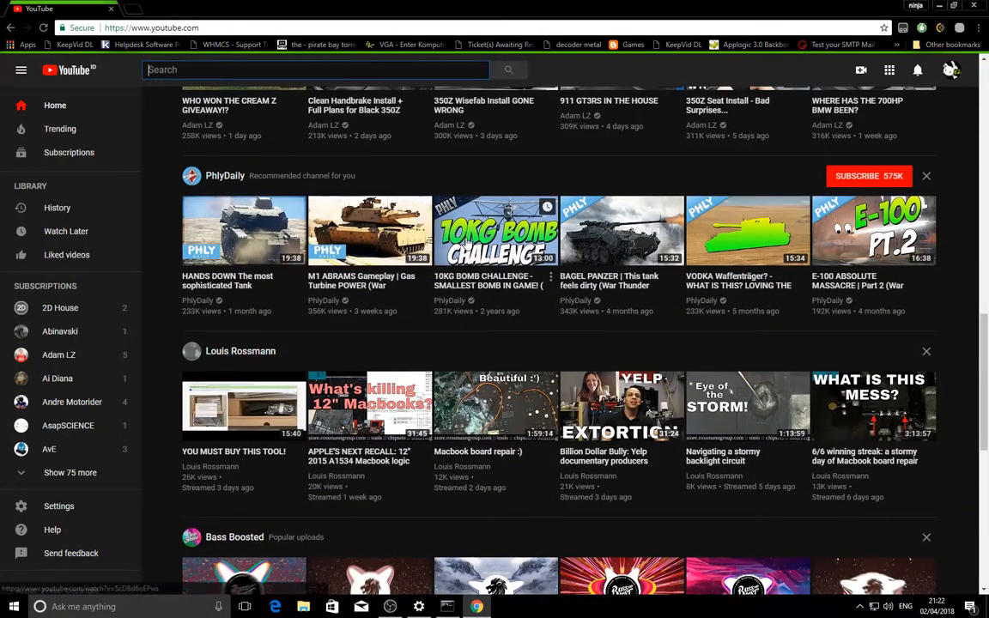
click(464, 244)
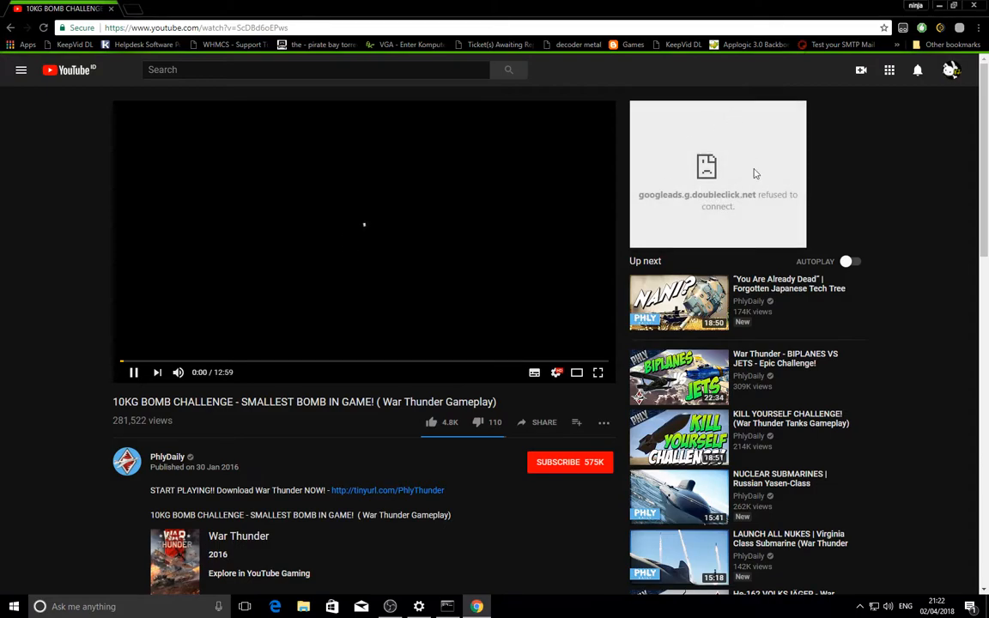
drag(736, 195, 795, 205)
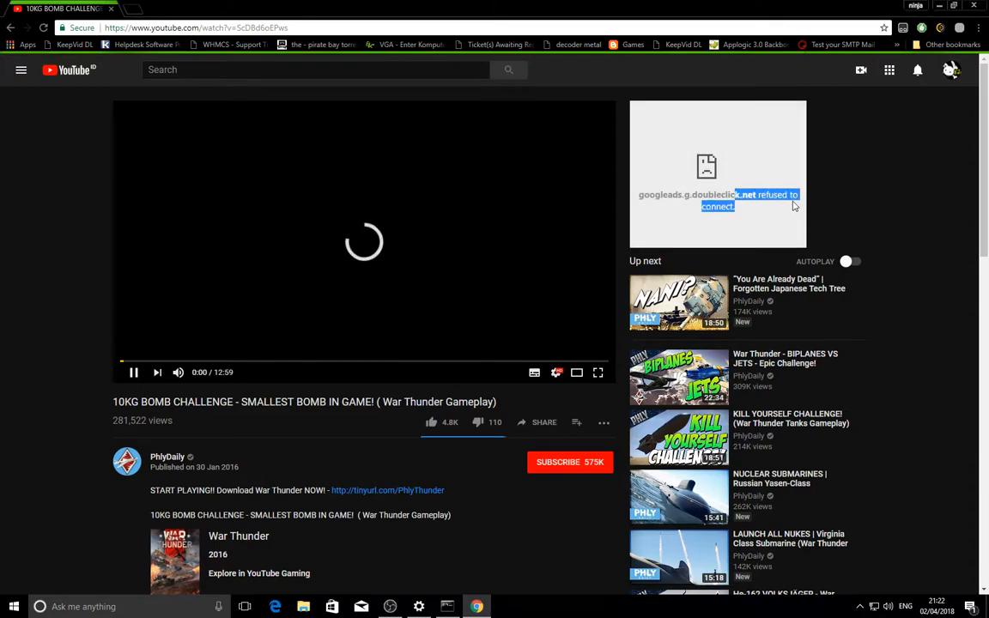
click(647, 182)
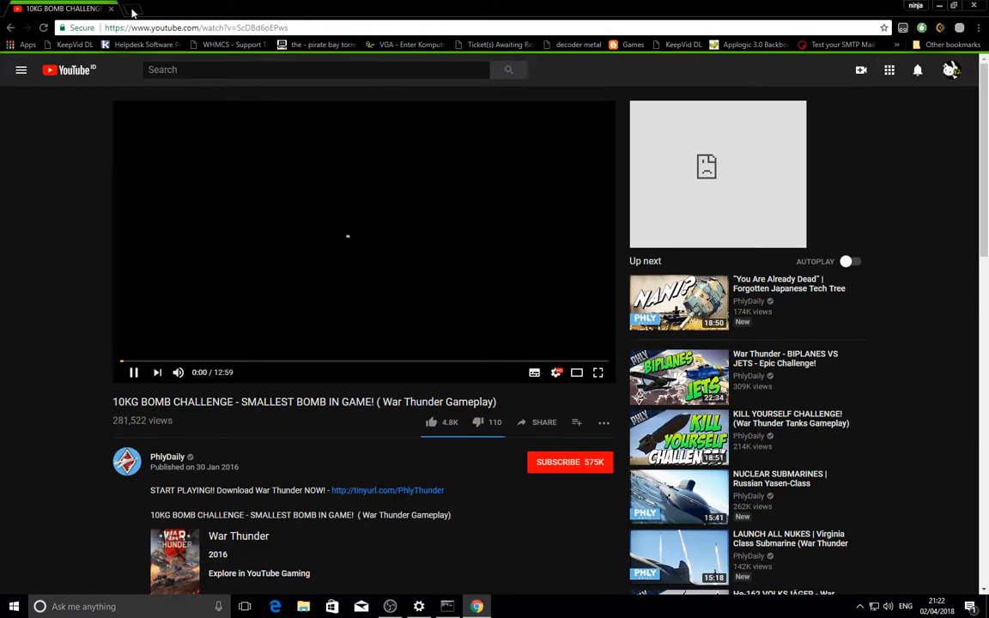
- Replace the YouTube tab with a new one and search Google for damn it
click(131, 12)
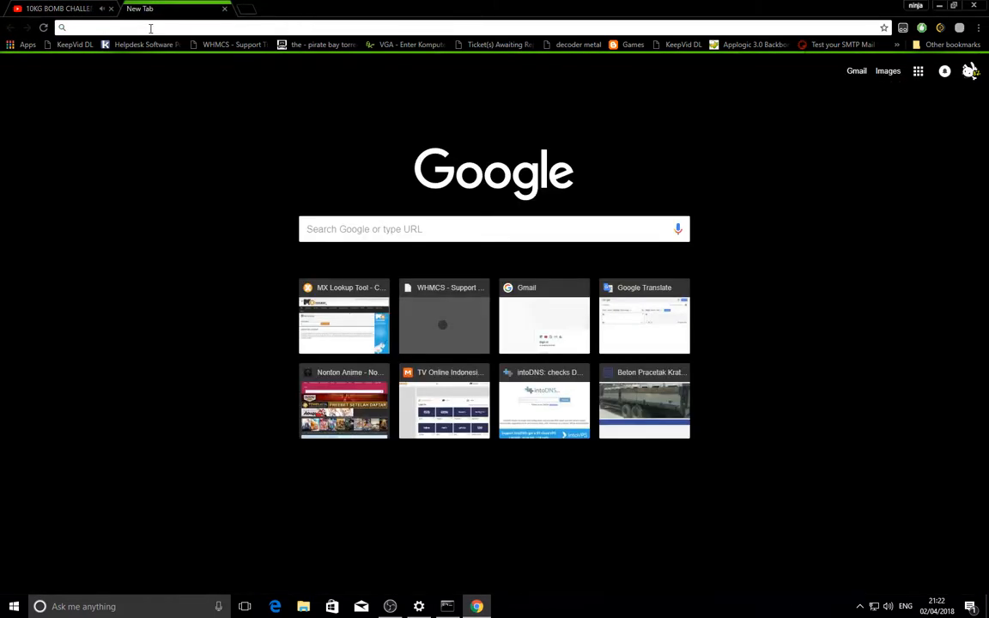
text(apa)
click(55, 7)
click(111, 9)
click(103, 26)
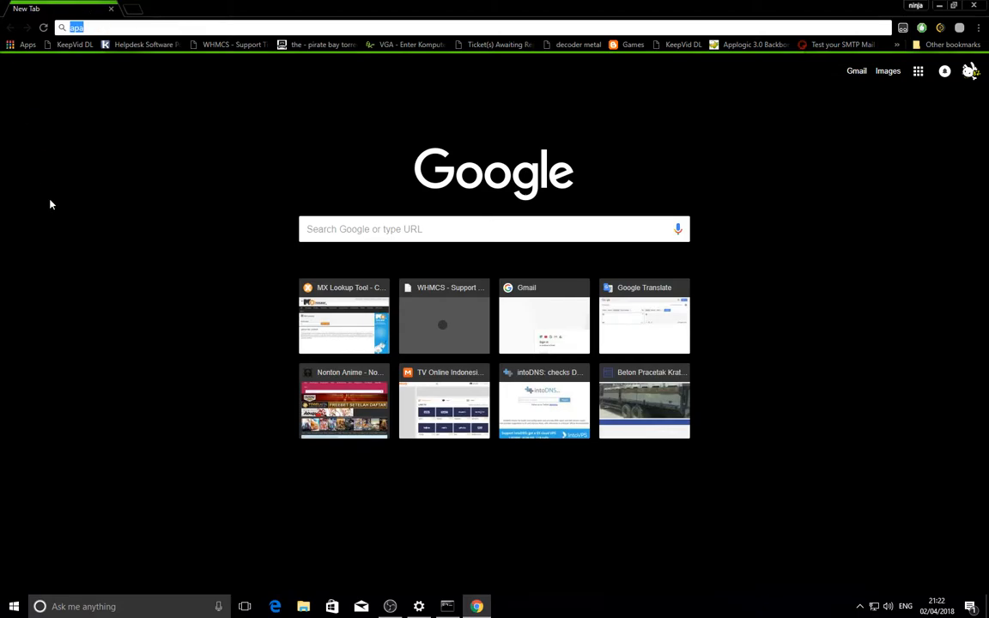
text(damn it)
key(Return)
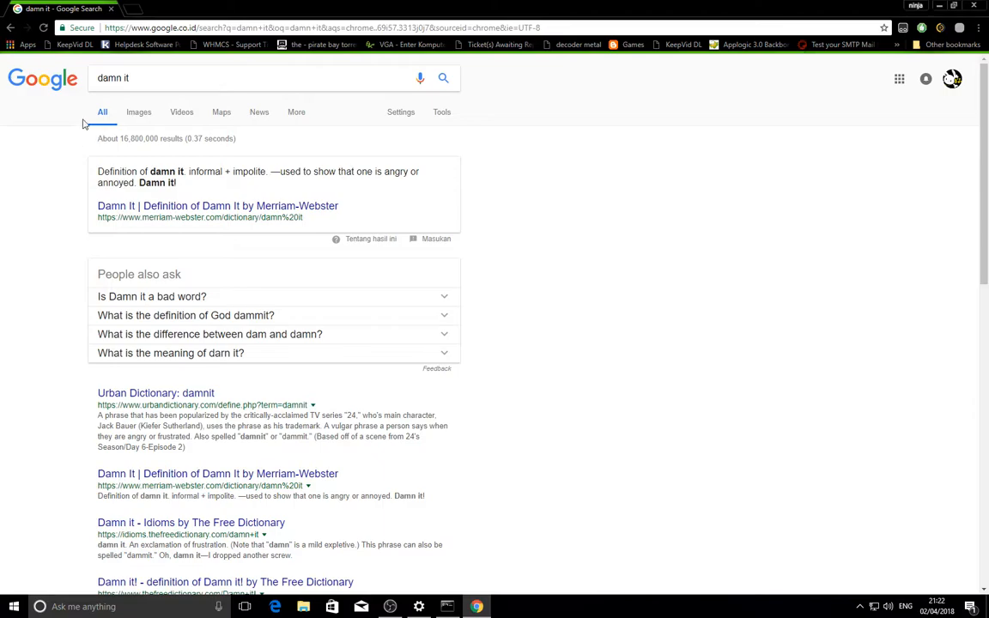
- Search Google for glock 18 to check the results page for ads
click(130, 78)
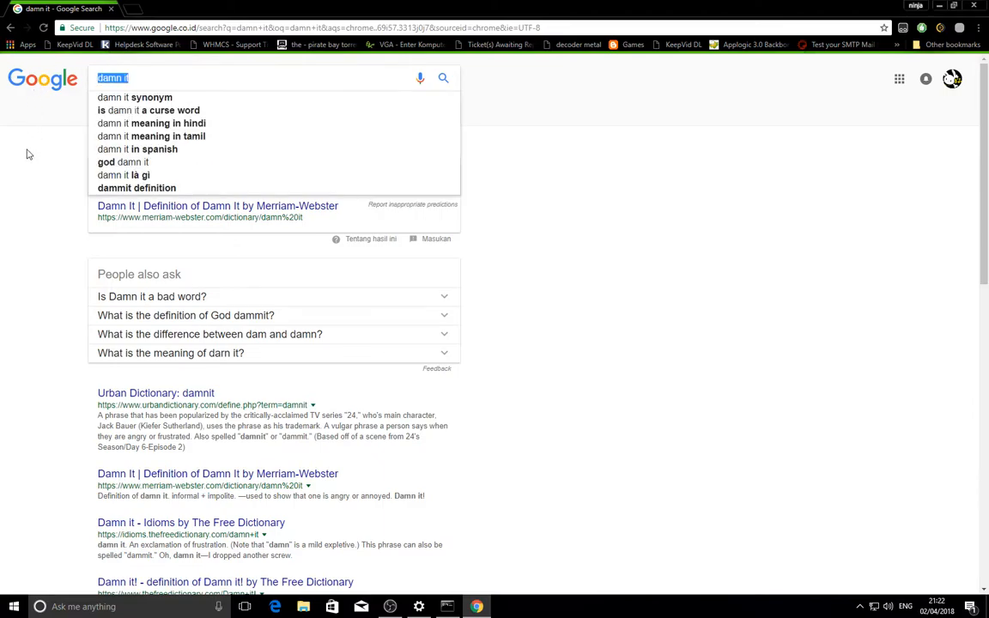
click(31, 233)
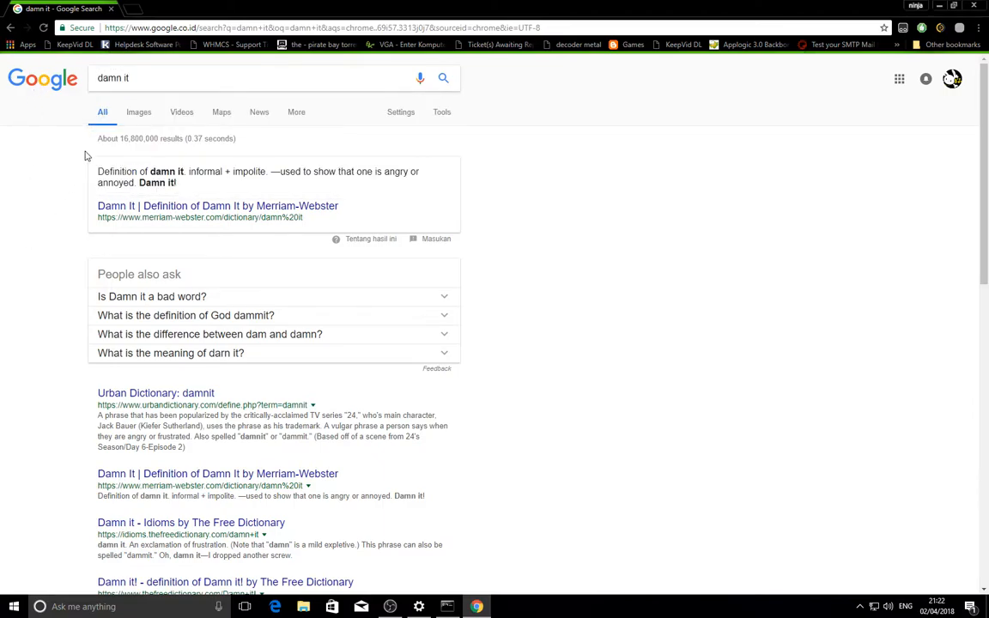
drag(164, 77, 60, 93)
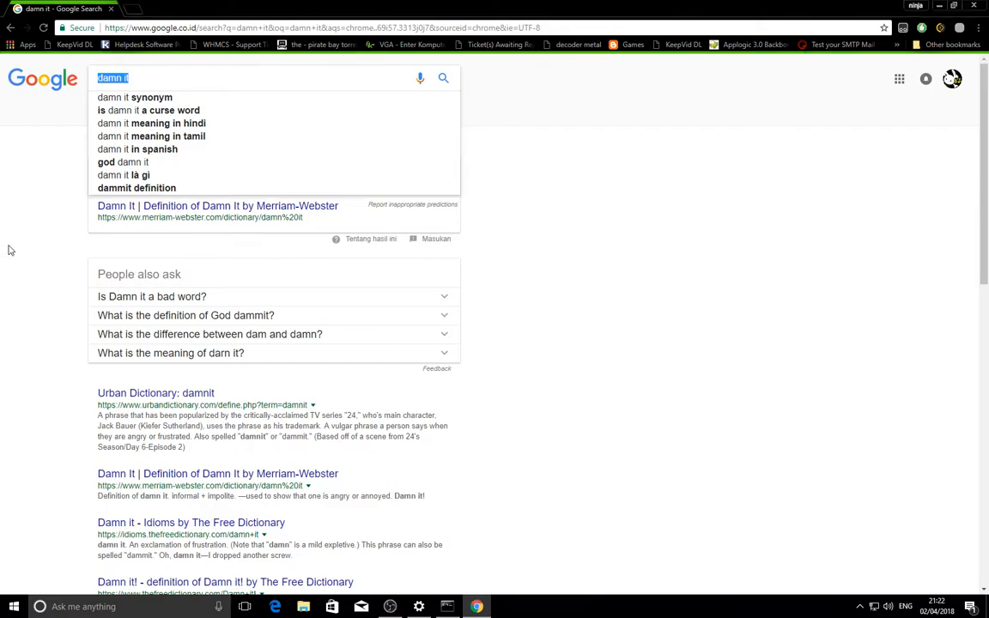
text(glock 18)
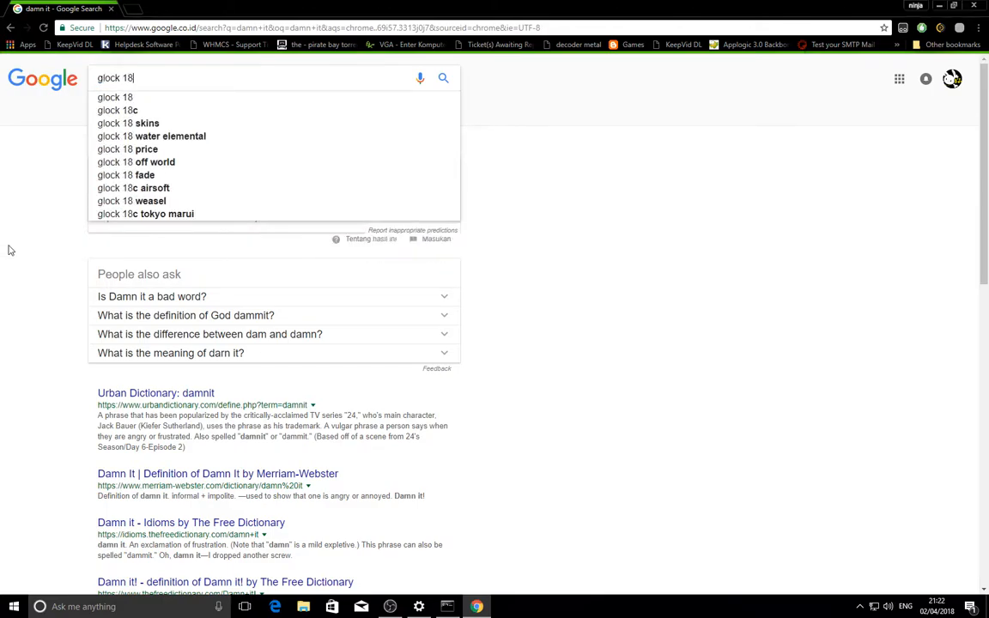
key(Return)
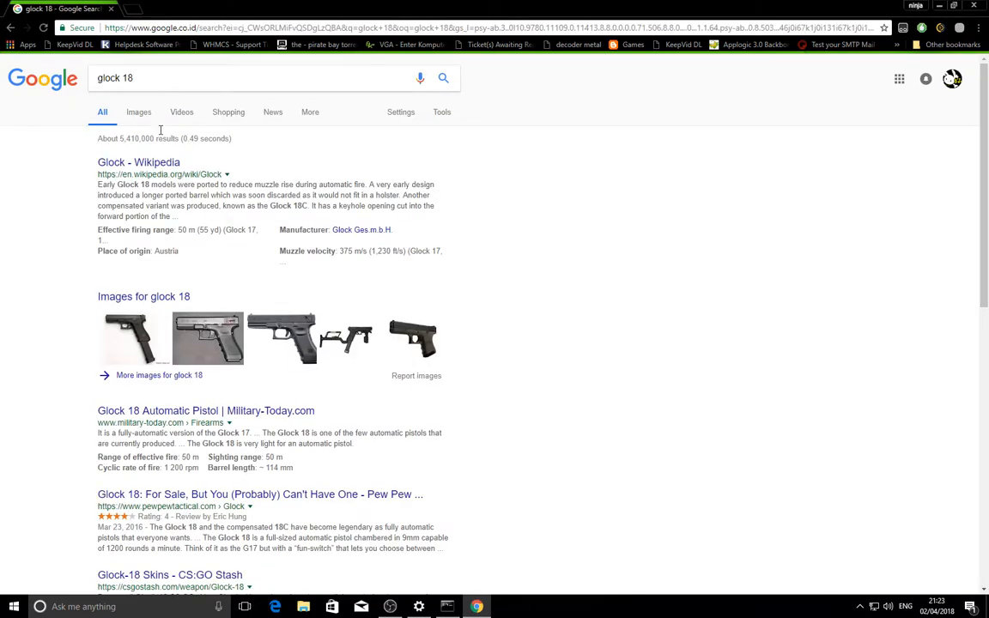
- Search Google for ads to check another results page
drag(172, 77, 52, 240)
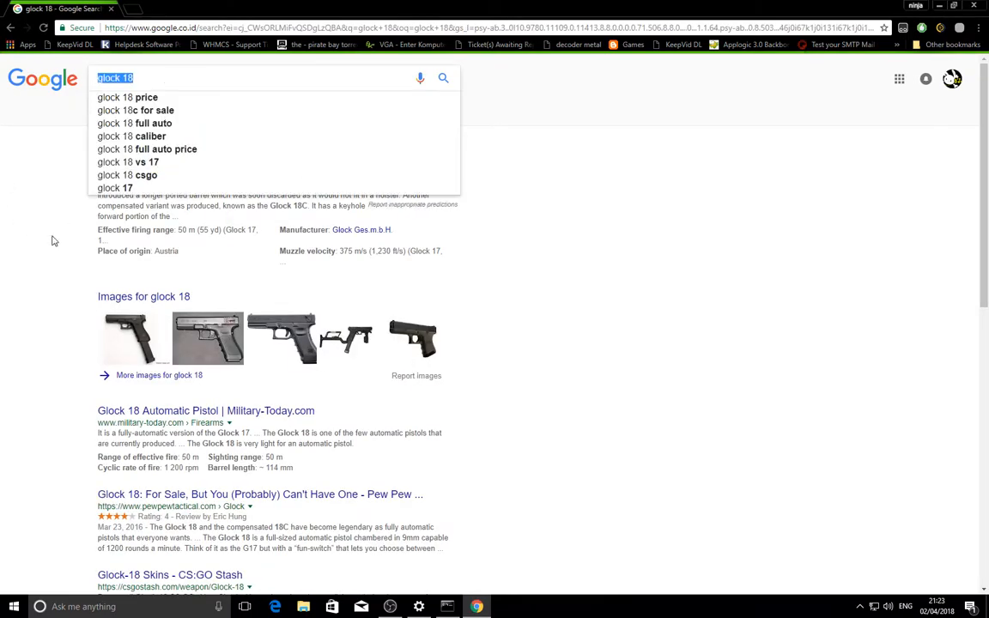
text(ads)
key(Return)
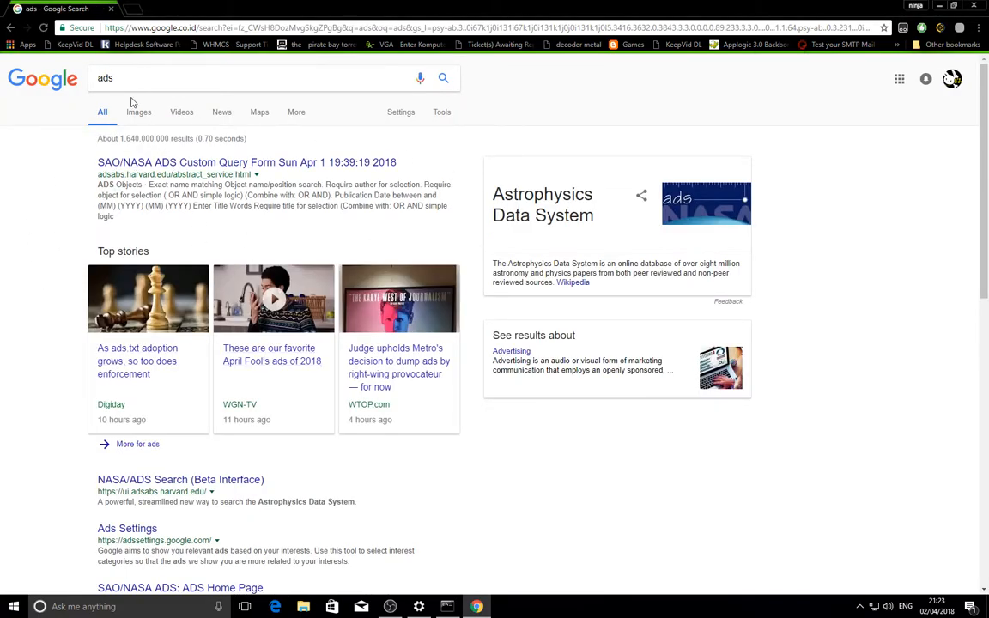
- Search Google for the phrase I have no ads to show
drag(142, 78, 27, 232)
text(I)
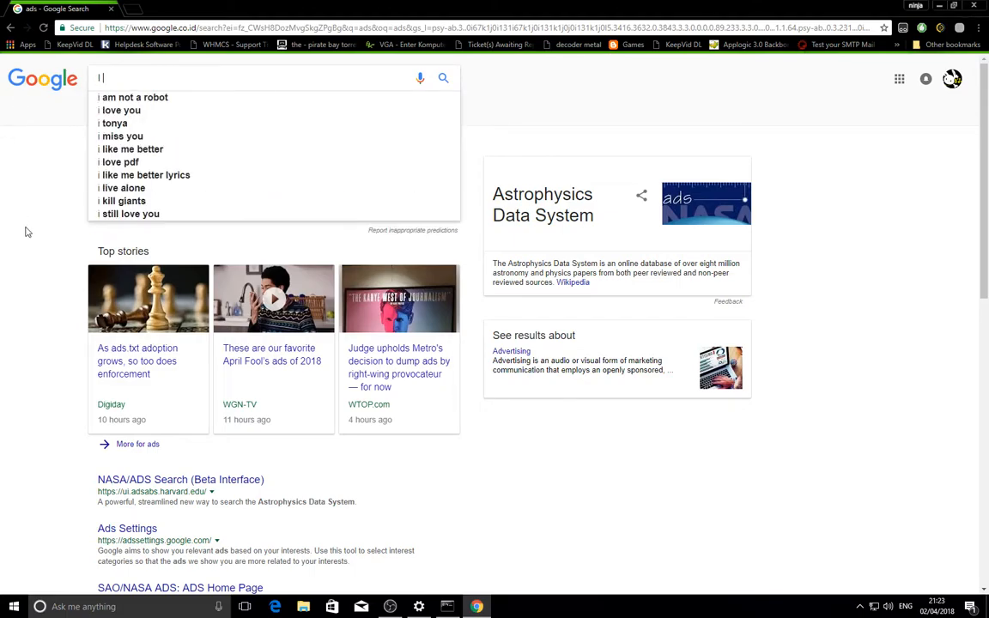
text( have no ads)
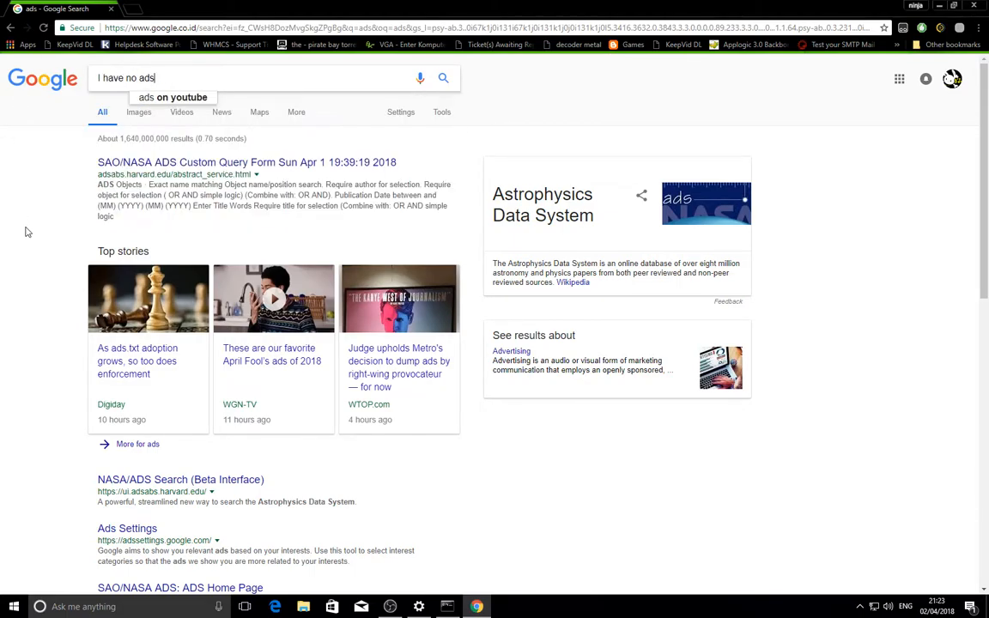
text( to )
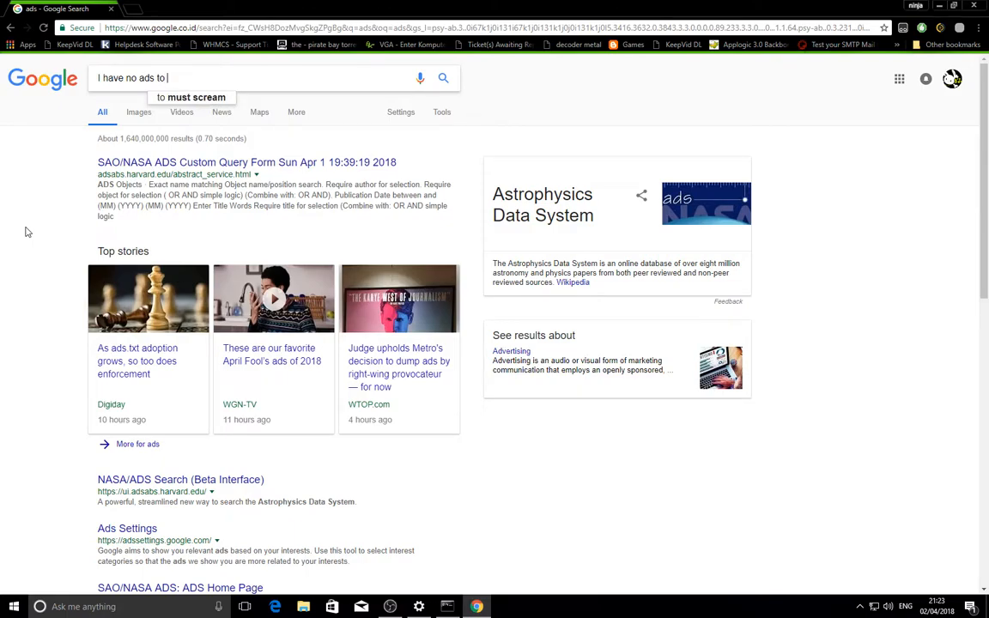
text(show)
key(Return)
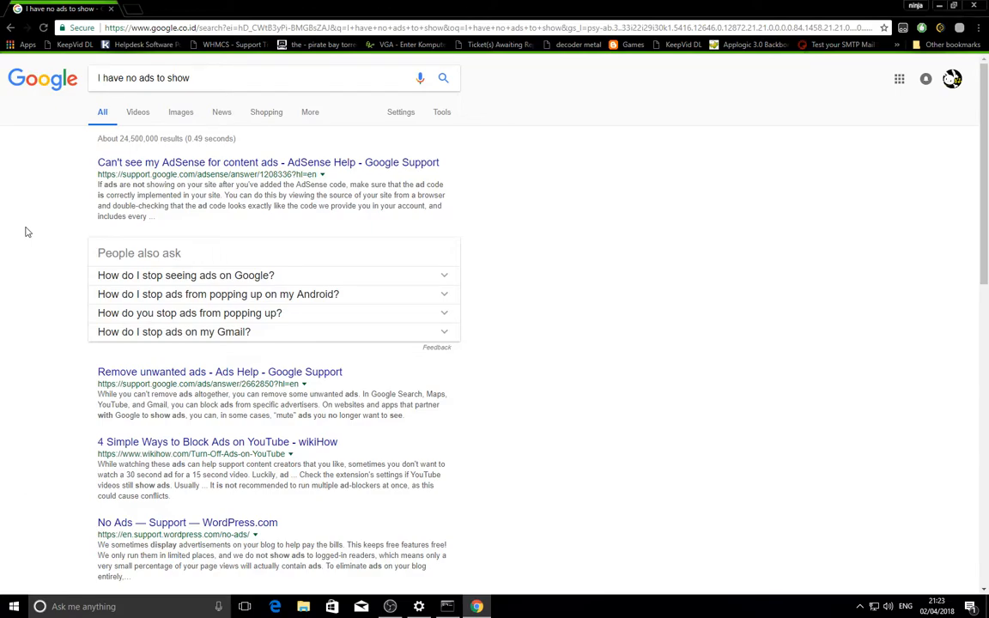
- Search Google for shoes and block the site's request to know the location
drag(208, 77, 83, 78)
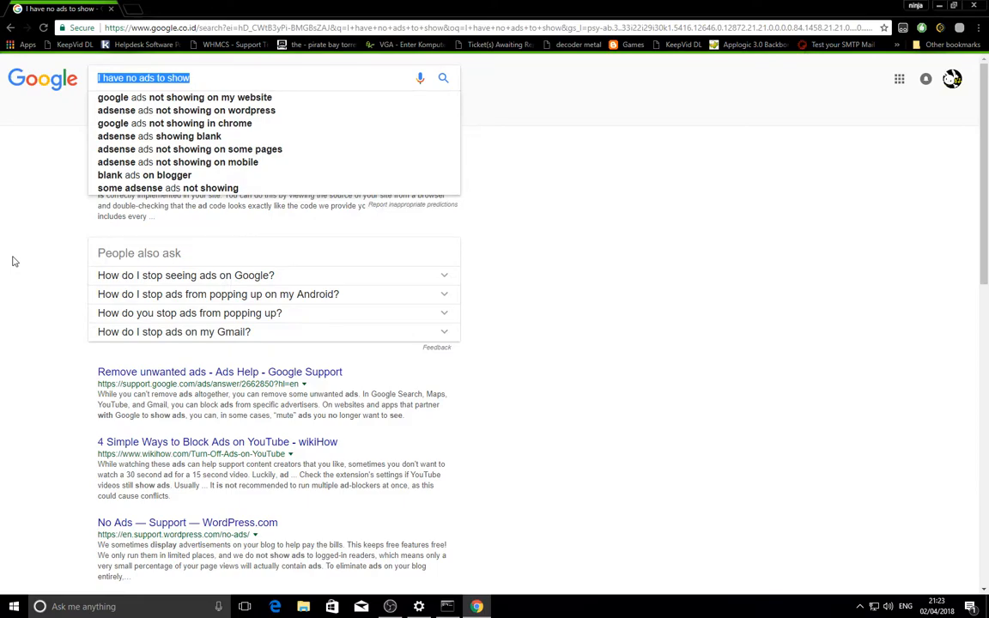
text(shoes)
key(Return)
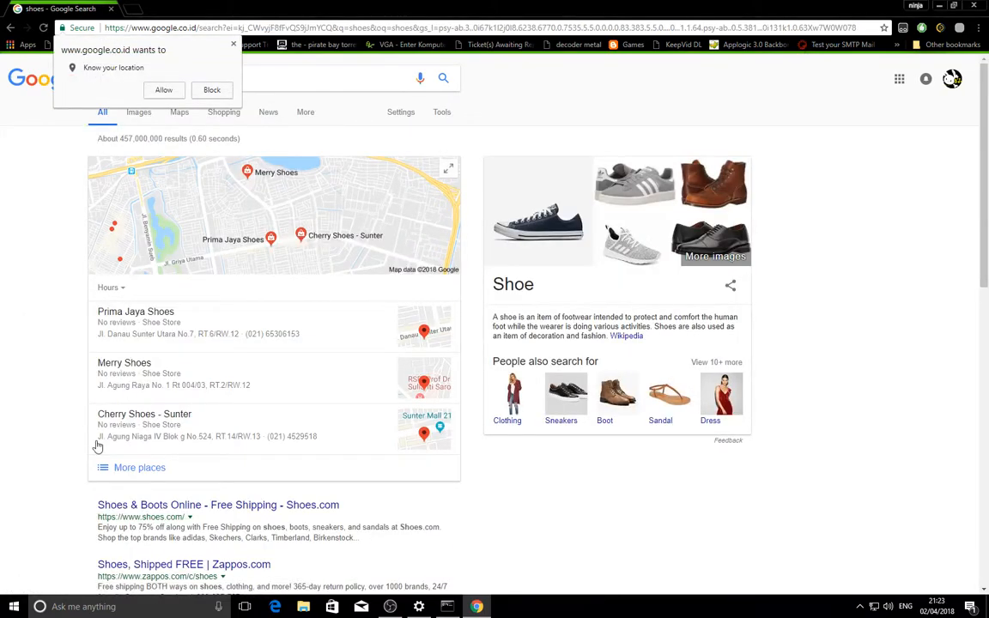
click(227, 91)
- Search Google for MSI Radeon RX 570 to look for sponsored results
click(198, 77)
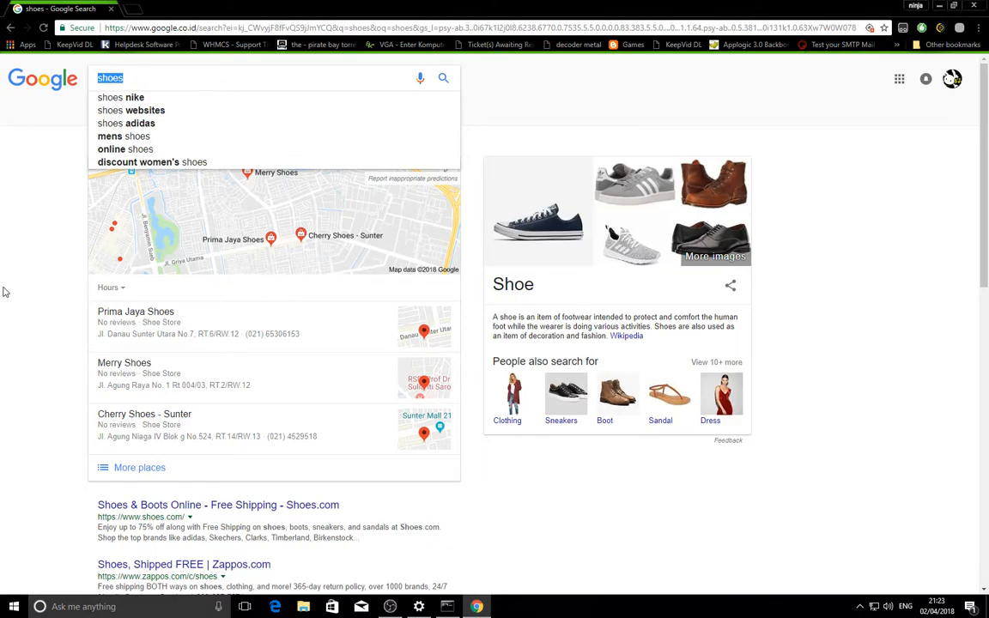
text(MSI R)
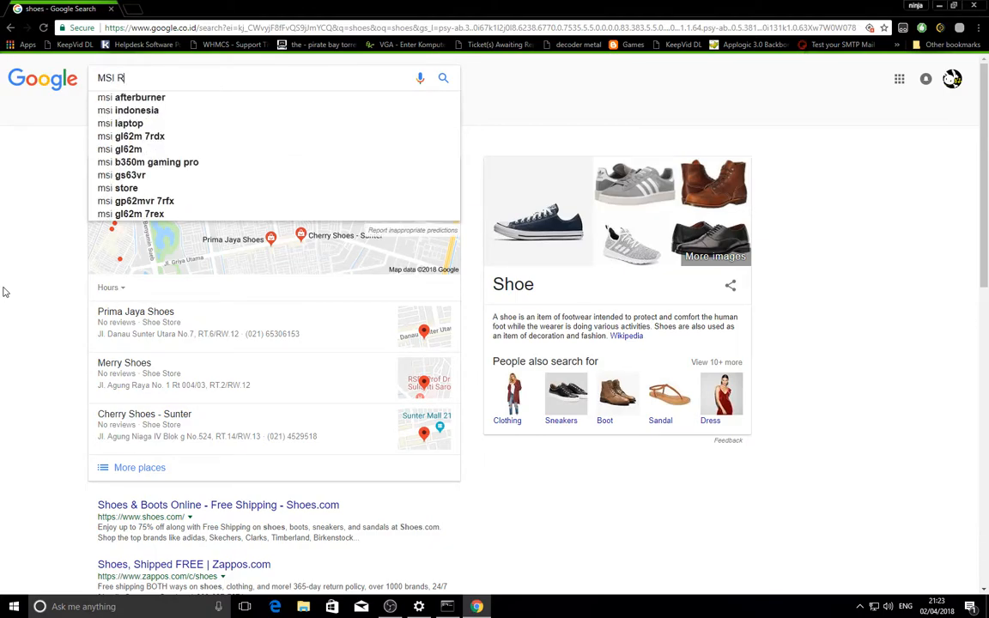
text(adeon )
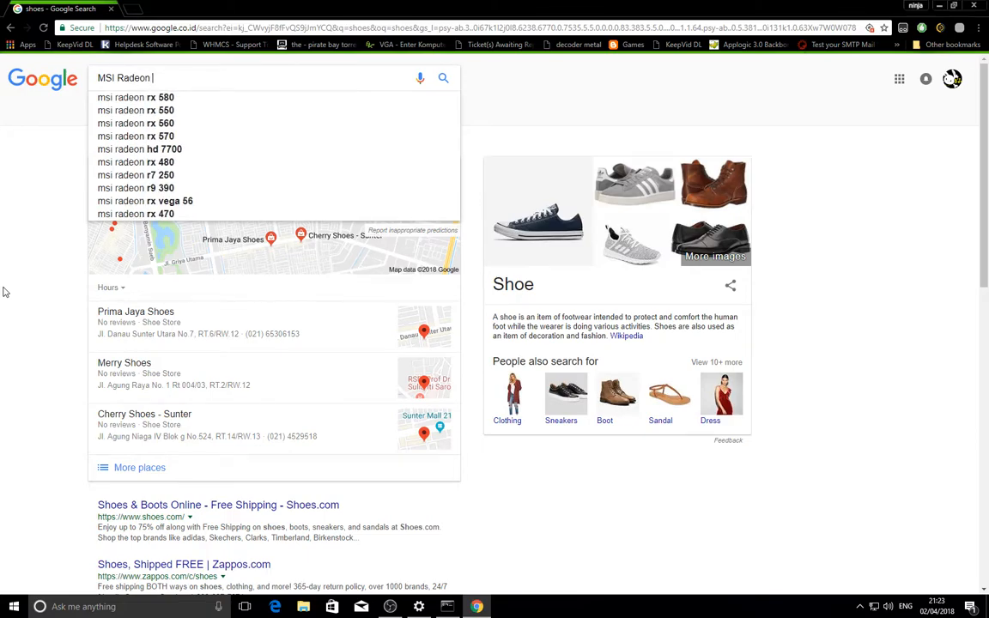
text(RX 570)
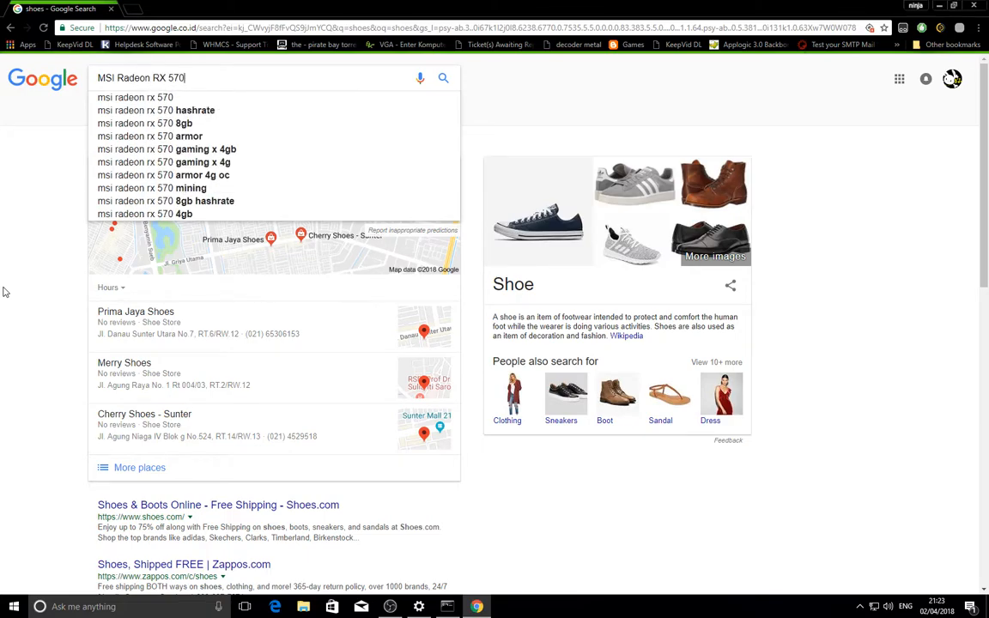
key(Return)
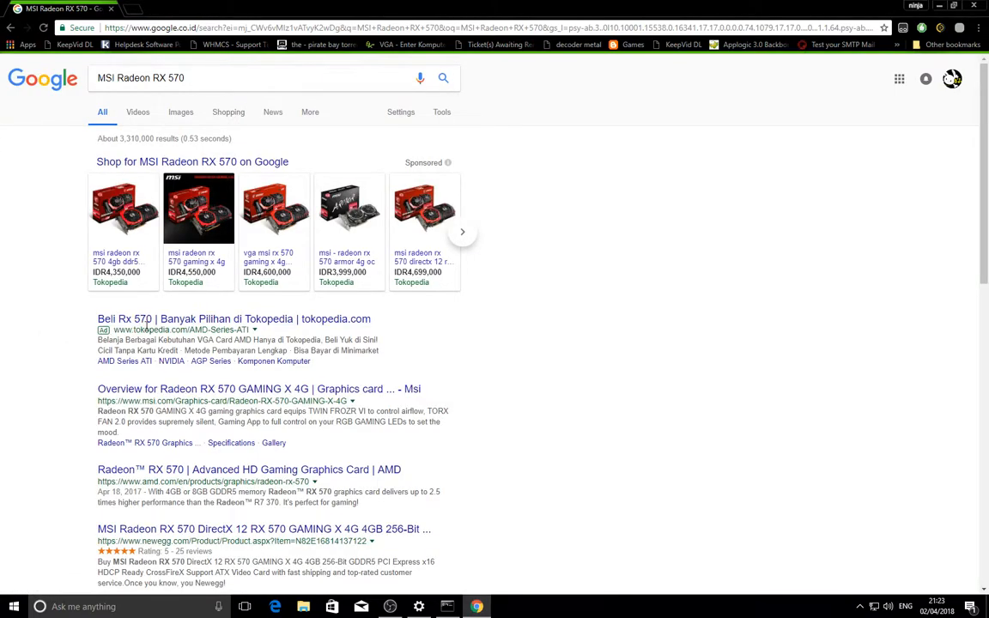
- Open the Tokopedia ad result for Rx 570, examine the page that loads, and close Chrome
click(165, 319)
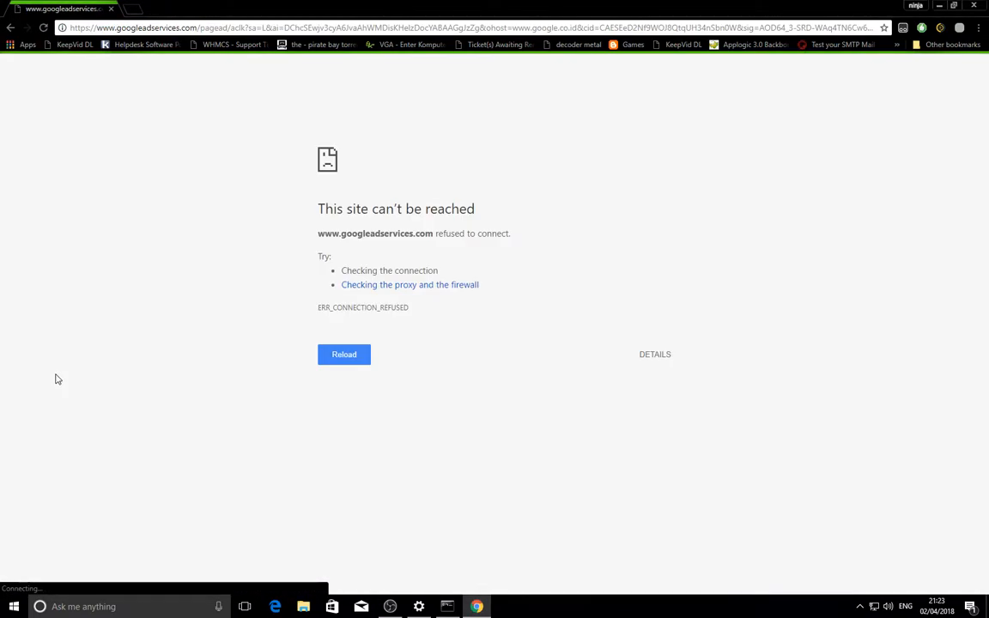
drag(518, 235, 292, 237)
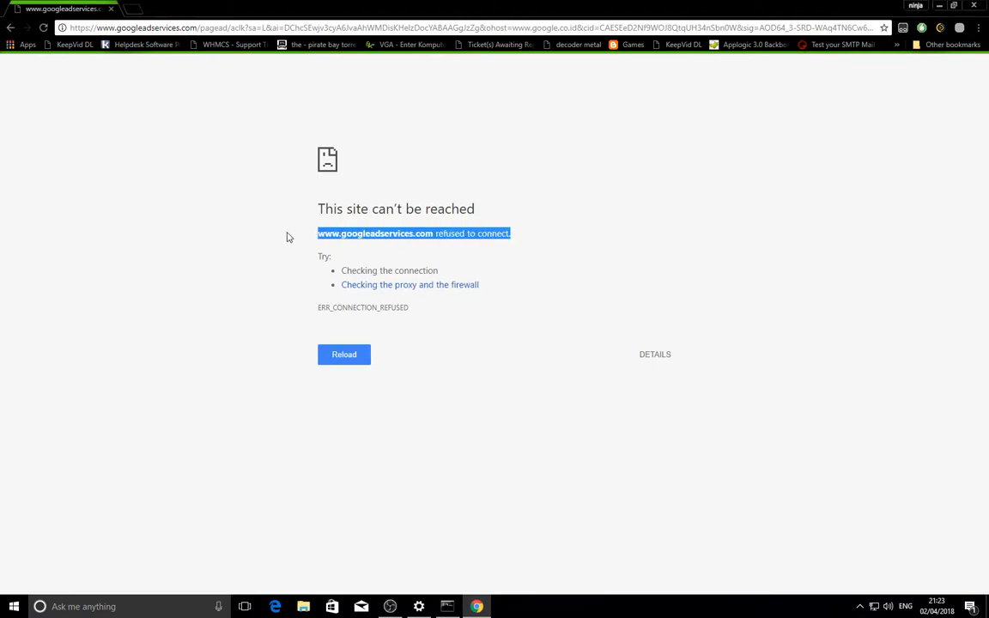
click(182, 367)
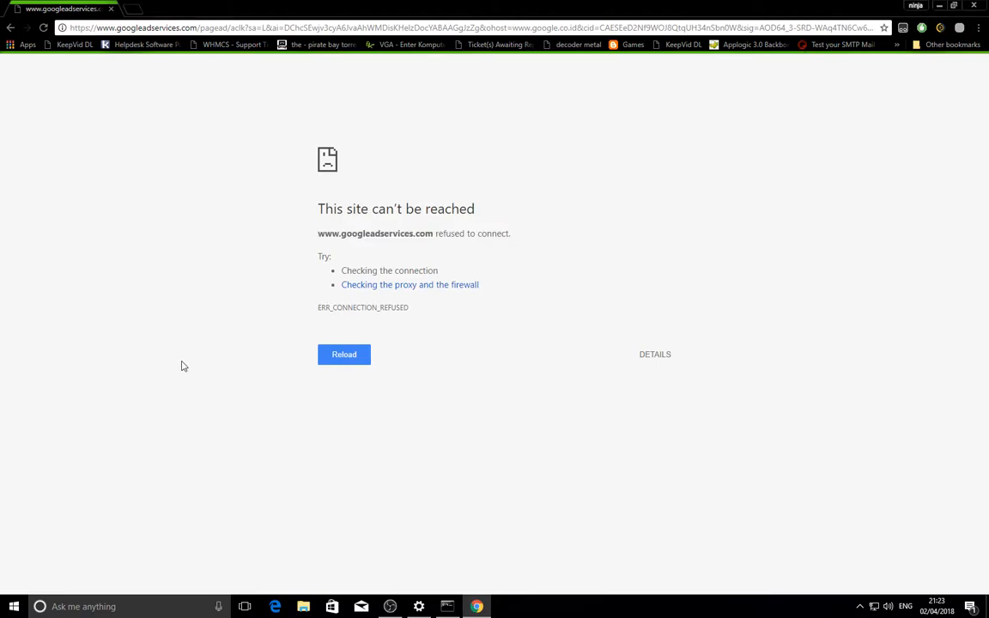
click(977, 6)
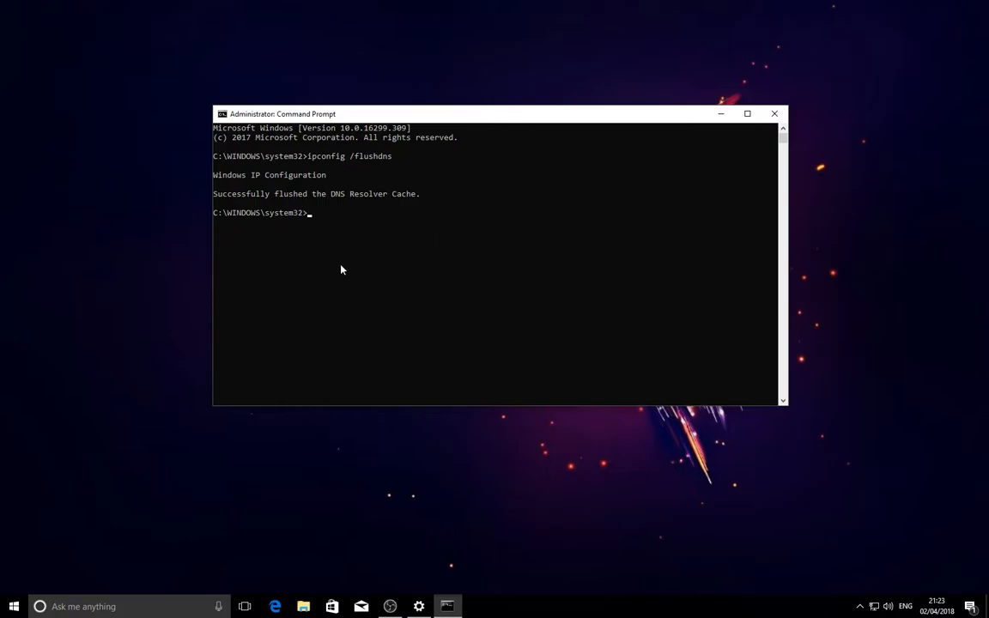